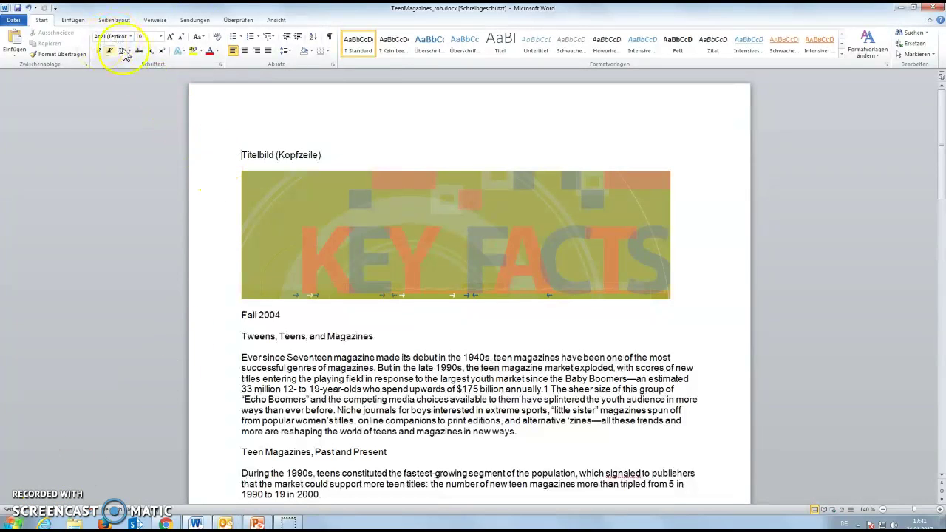
# Switch the ribbon to the Seitenlayout tab for the TeenMagazines newsletter
pyautogui.click(126, 22)
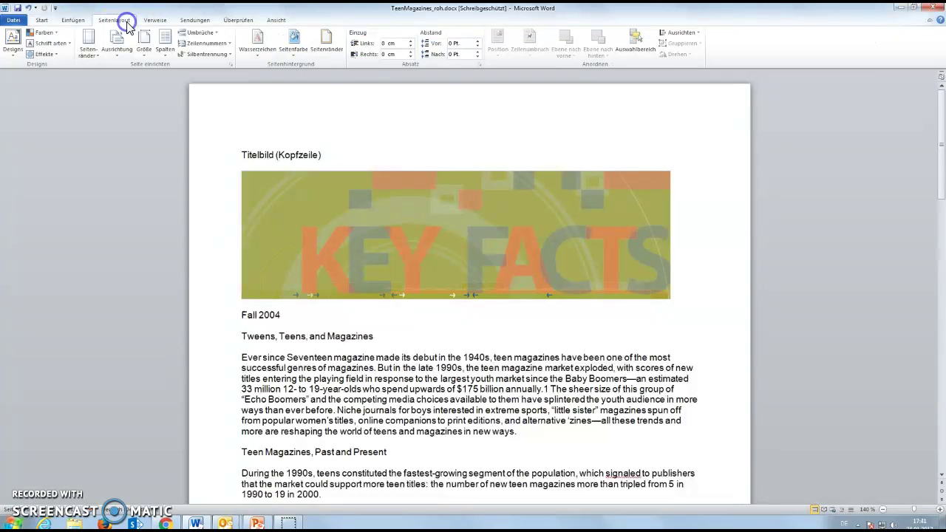
# Confirm custom page margins of 2.54 cm top and bottom and 2 cm left and right
pyautogui.click(89, 44)
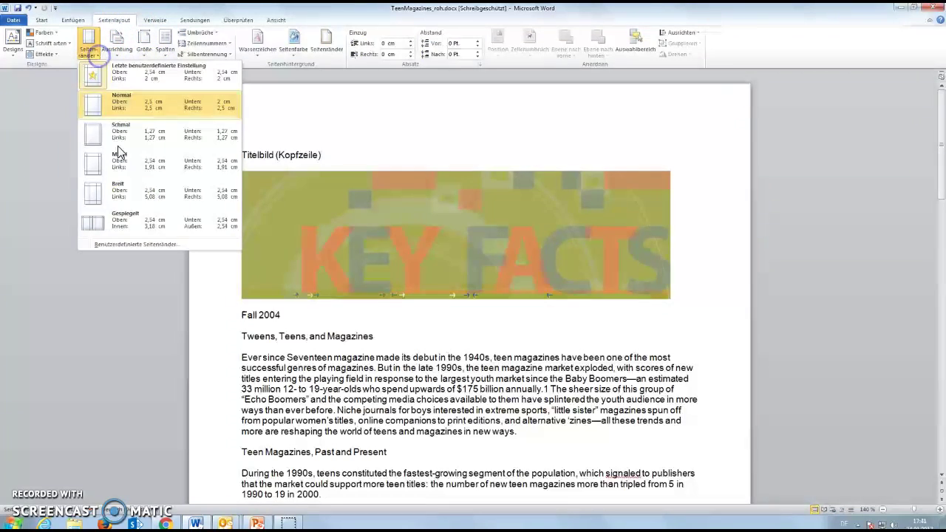
pyautogui.click(197, 245)
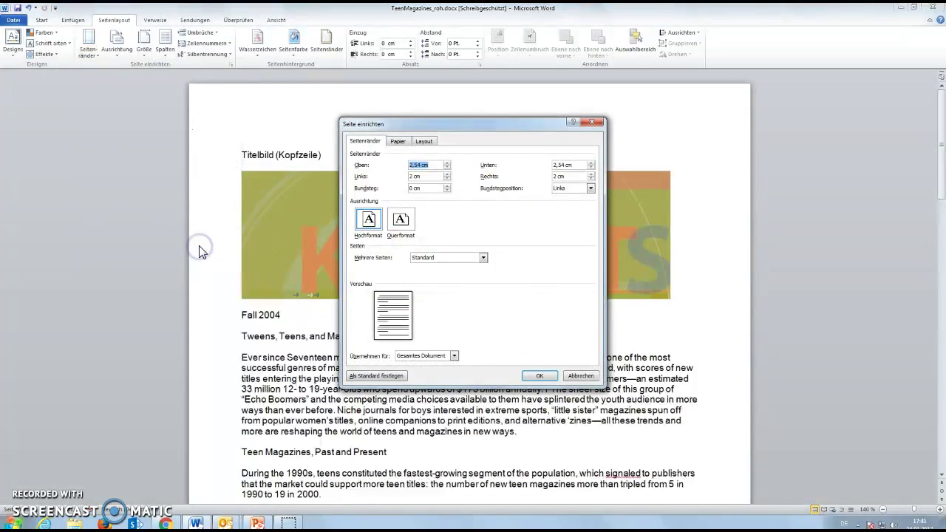
pyautogui.doubleClick(412, 176)
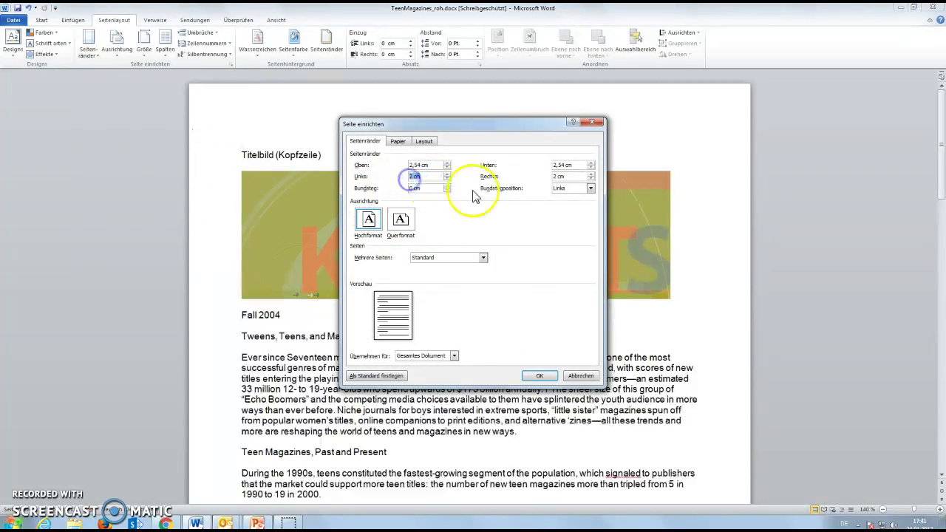
pyautogui.click(577, 177)
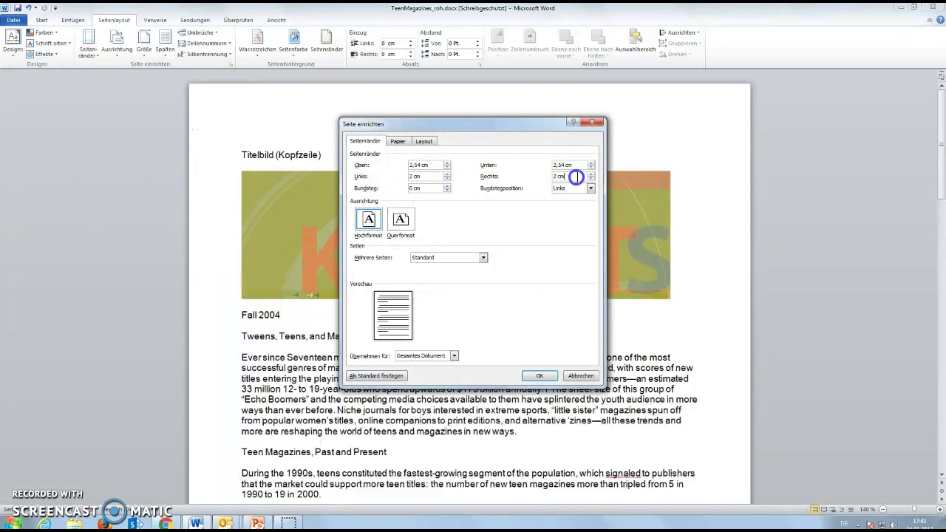
pyautogui.click(538, 377)
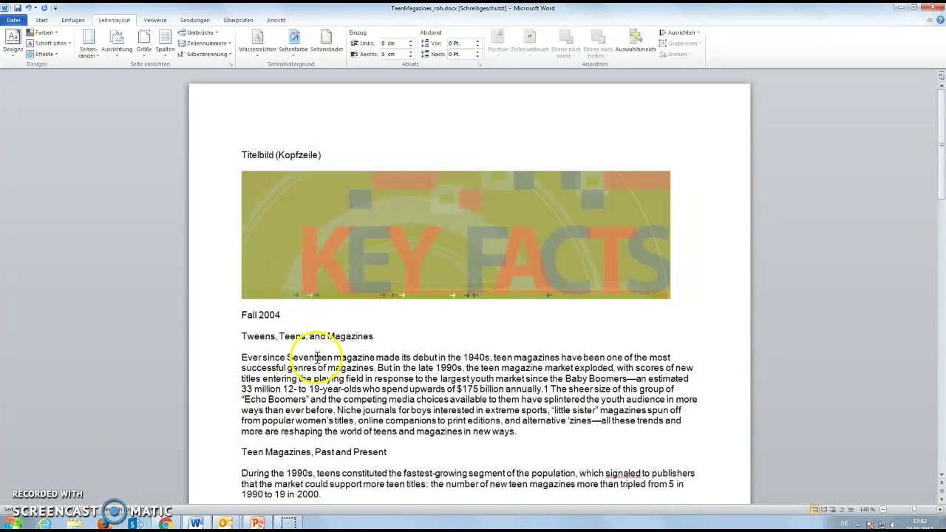
# Change the Standard style's font to Calibri Light at size 7
pyautogui.click(45, 21)
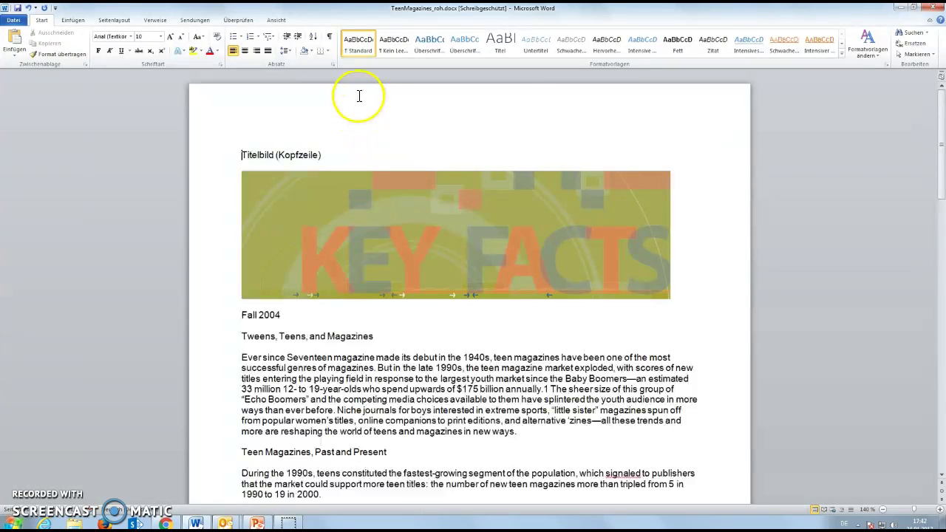
pyautogui.rightClick(362, 50)
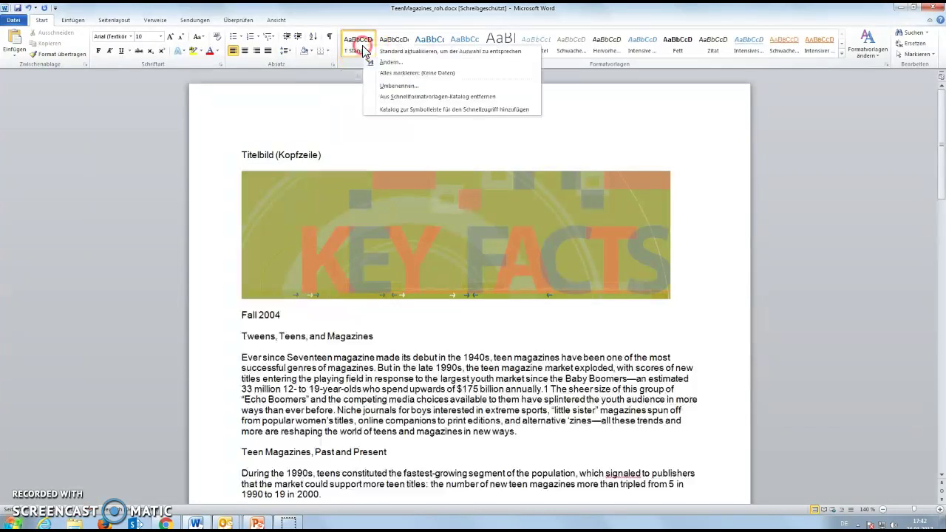
pyautogui.click(432, 64)
pyautogui.moveTo(385, 212); pyautogui.dragTo(337, 215)
pyautogui.press('Up')
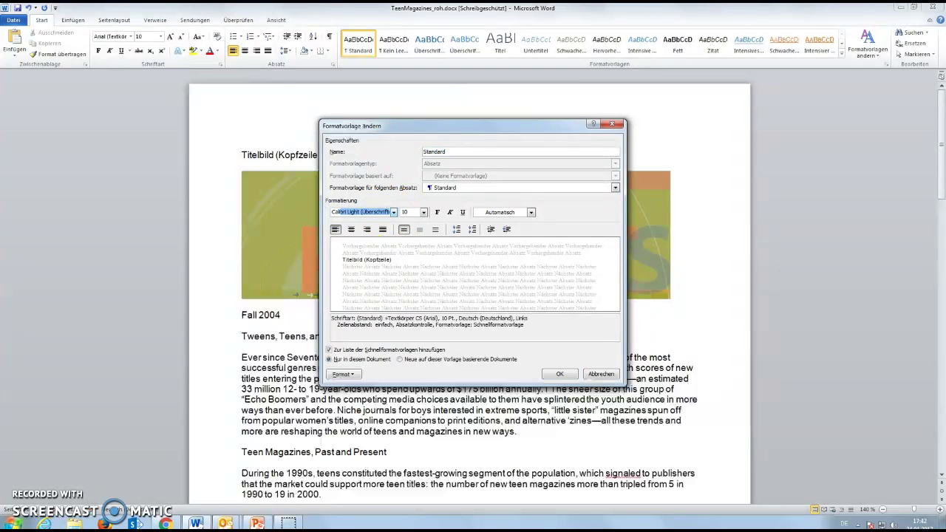
pyautogui.click(411, 213)
pyautogui.write('7')
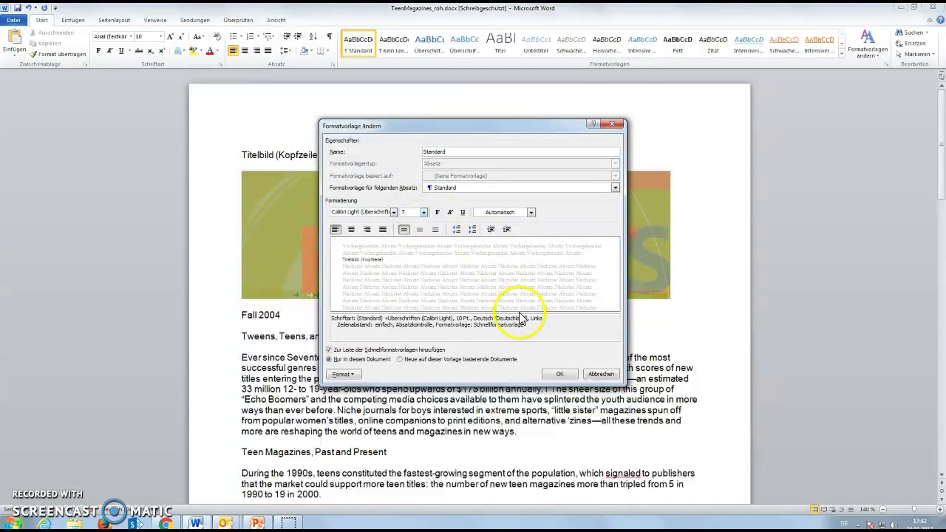
pyautogui.click(562, 374)
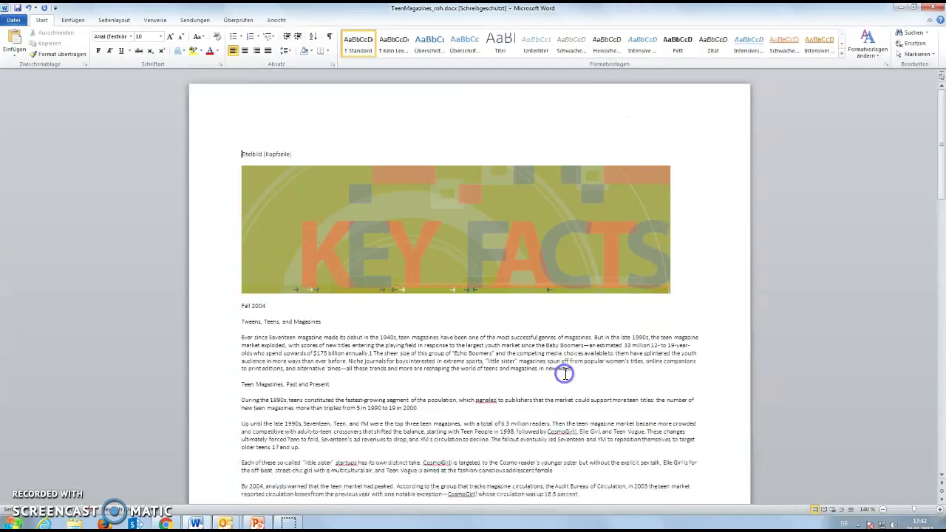
pyautogui.scroll(-1, 501, 337)
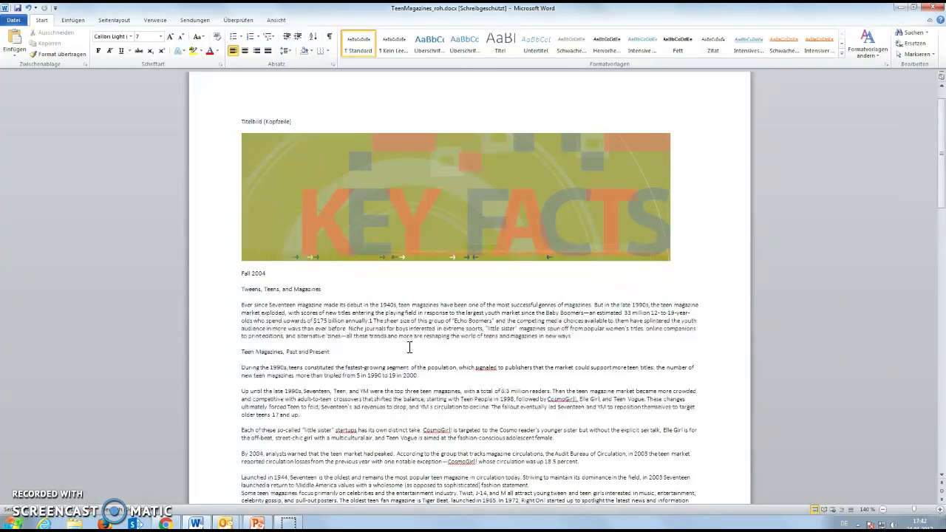
pyautogui.scroll(-1, 408, 345)
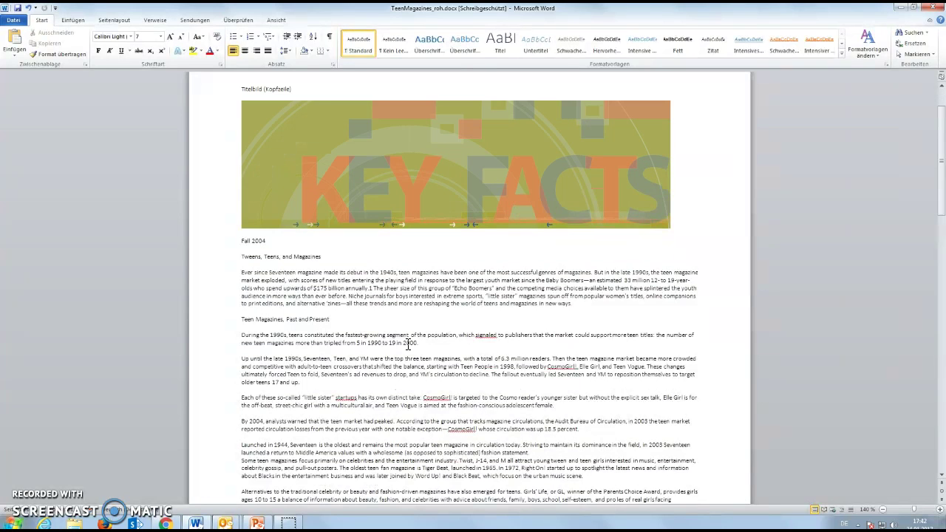
pyautogui.click(256, 277)
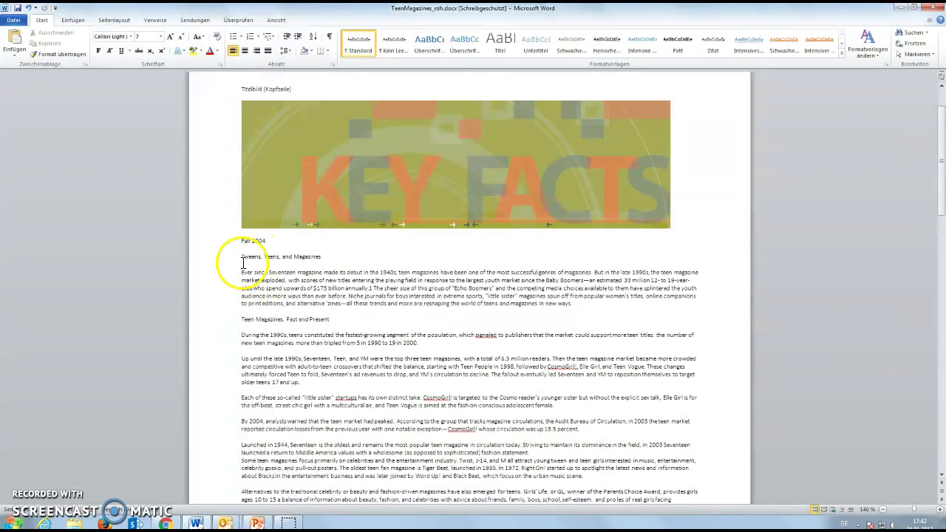
pyautogui.scroll(-1, 266, 318)
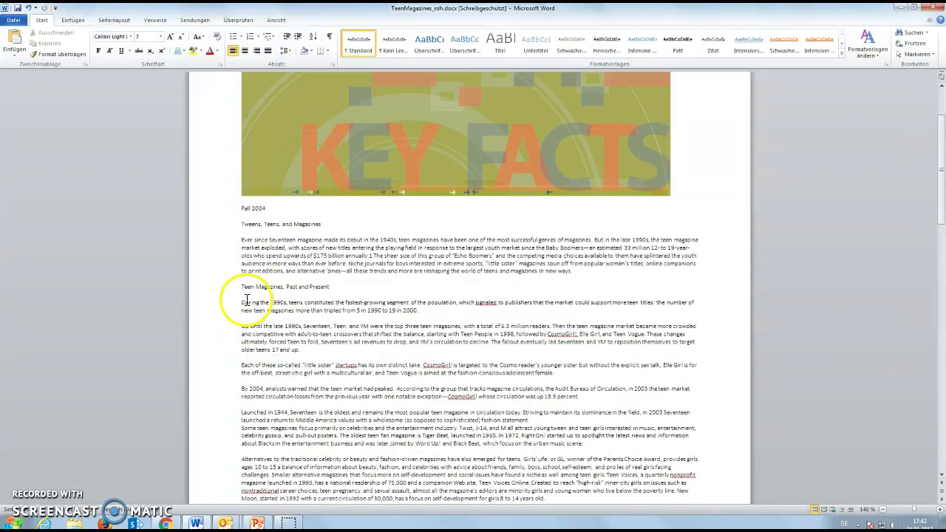
# Bullet the paragraphs from 'During the 1990s' to the end and right-align 'Fall 2004'
pyautogui.moveTo(241, 303)
pyautogui.mouseDown()
pyautogui.moveTo(355, 502)
pyautogui.moveTo(640, 262)
pyautogui.mouseUp()
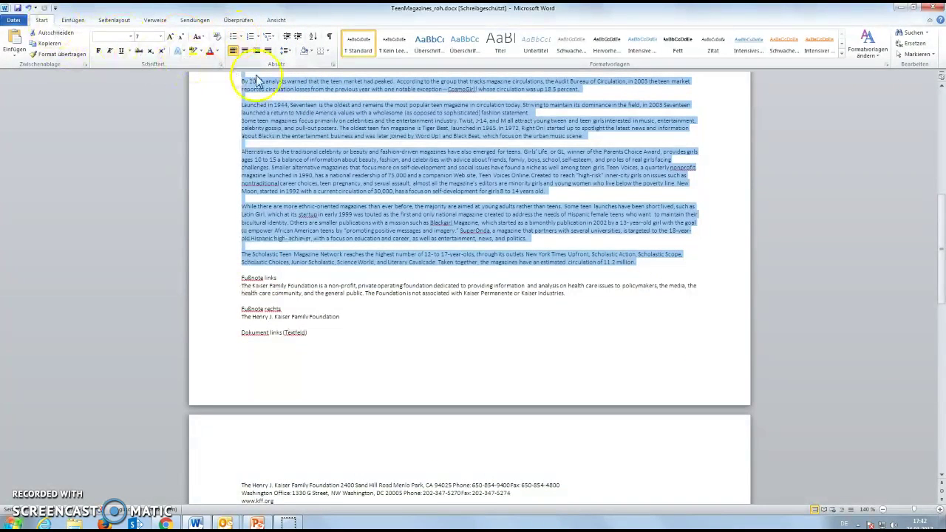
pyautogui.click(233, 36)
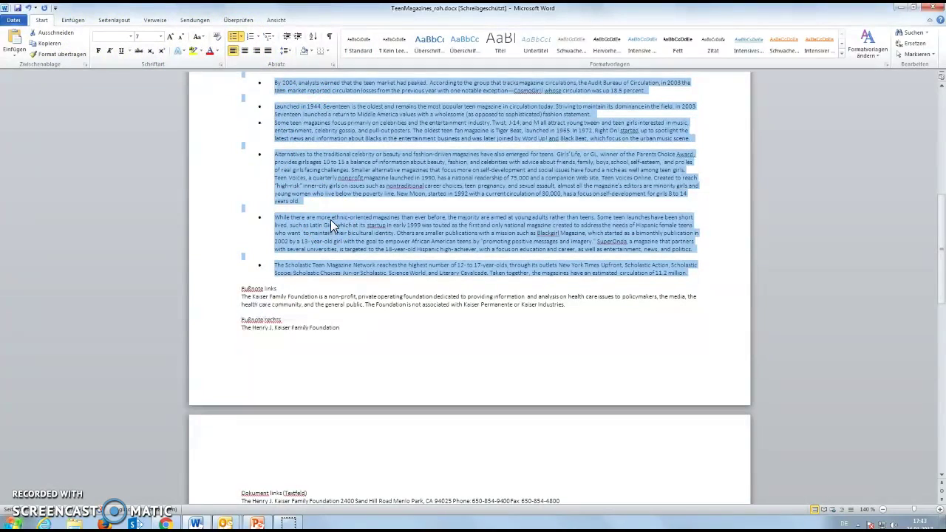
pyautogui.scroll(3, 330, 220)
pyautogui.scroll(2, 331, 220)
pyautogui.scroll(1, 331, 219)
pyautogui.scroll(1, 331, 219)
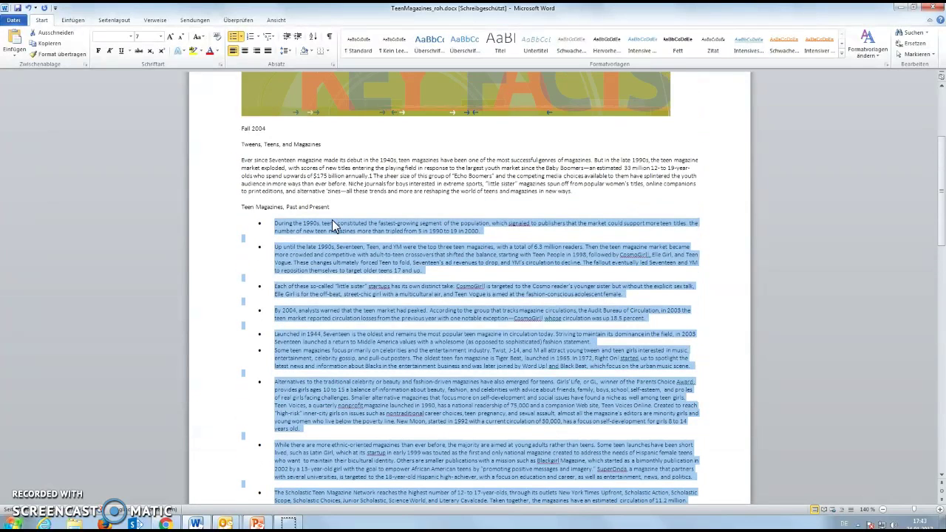
pyautogui.scroll(1, 332, 219)
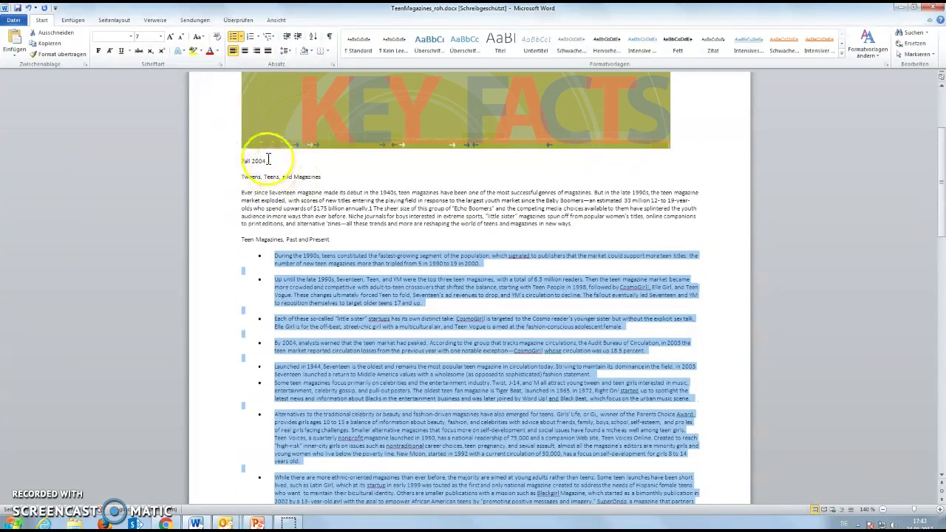
pyautogui.click(332, 239)
pyautogui.moveTo(266, 161); pyautogui.dragTo(247, 164)
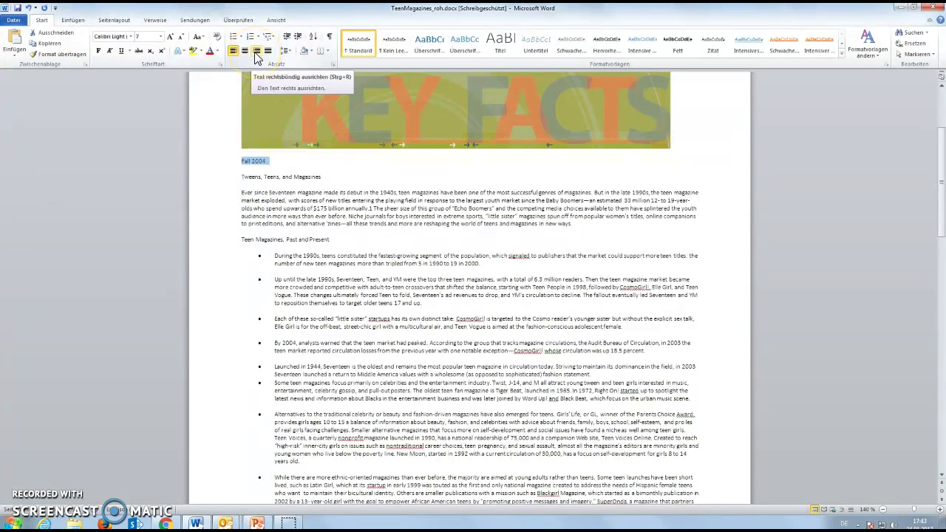
pyautogui.click(256, 52)
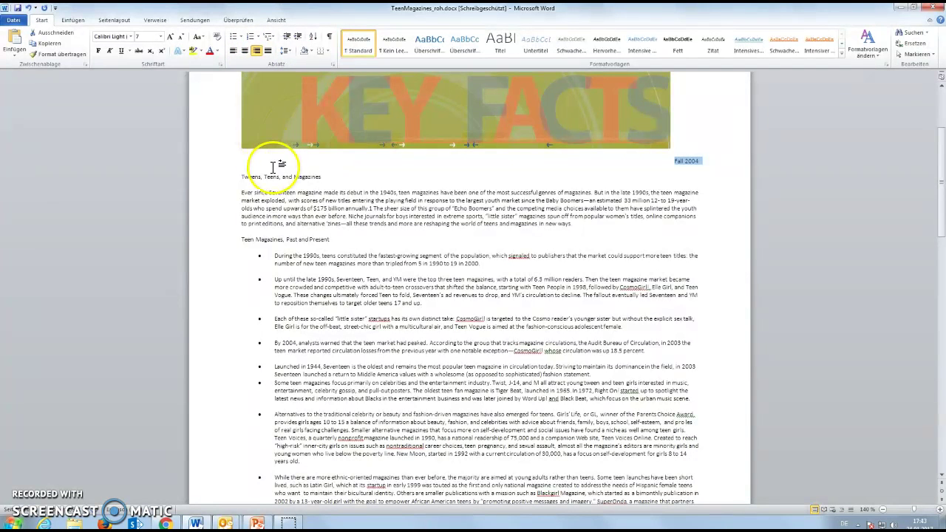
pyautogui.scroll(-2, 282, 164)
# Remove the Kaiser Family Foundation footnote paragraph from the body
pyautogui.scroll(-2, 279, 178)
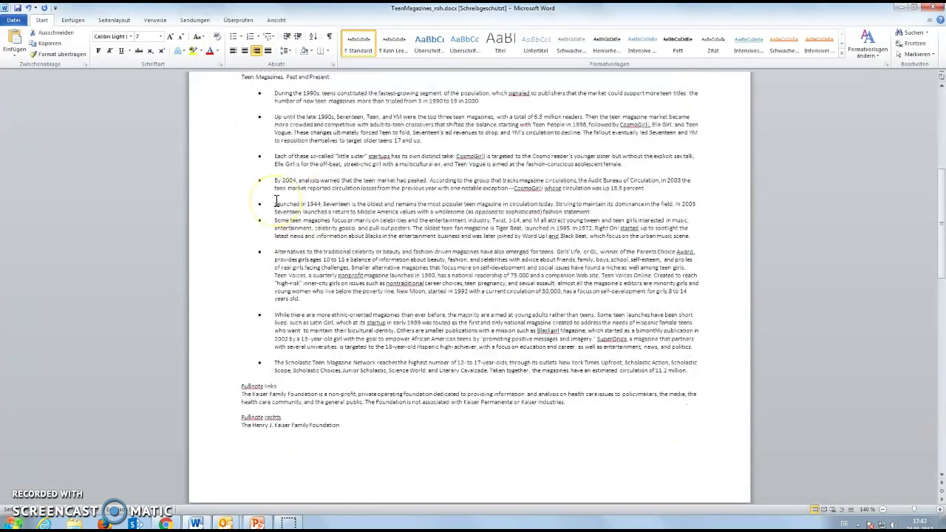
pyautogui.scroll(-2, 277, 196)
pyautogui.click(564, 308)
pyautogui.moveTo(564, 307); pyautogui.dragTo(205, 294)
pyautogui.hotkey('ctrl', 'c')
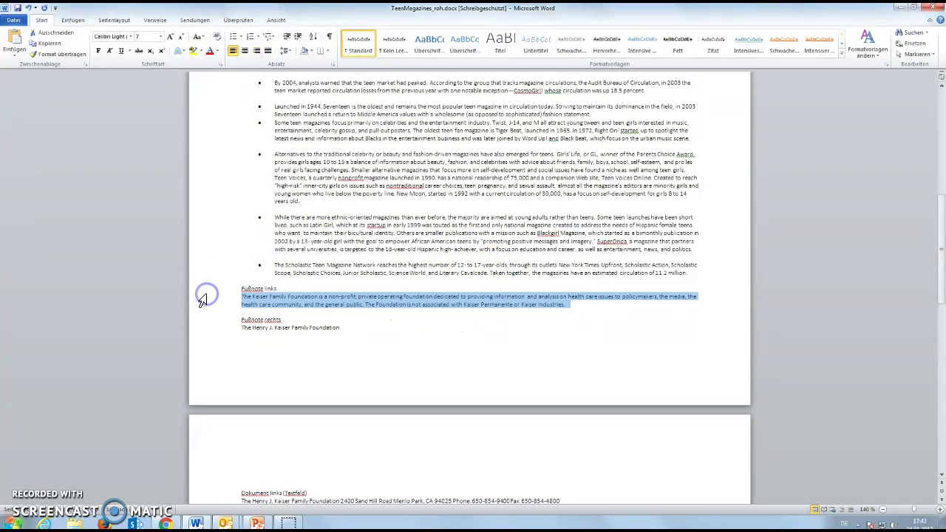
pyautogui.press('Delete')
# Delete the 'Fußnote links' label line, briefly opening and closing the footer
pyautogui.click(279, 286)
pyautogui.tripleClick(245, 291)
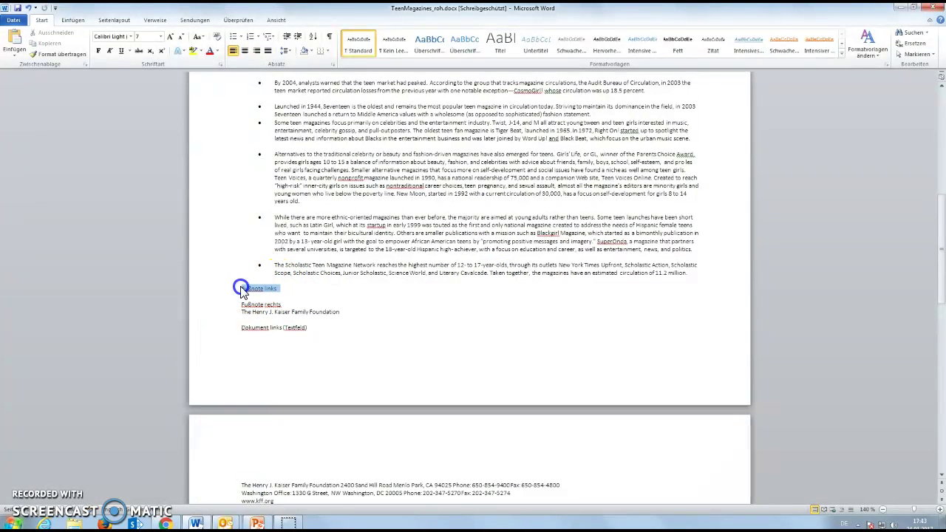
pyautogui.press('Delete')
pyautogui.press('Delete')
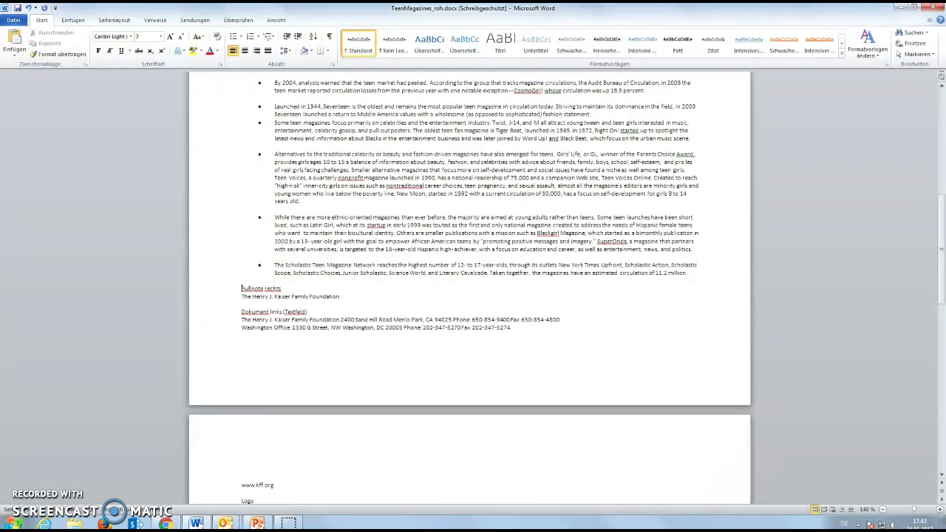
pyautogui.doubleClick(286, 380)
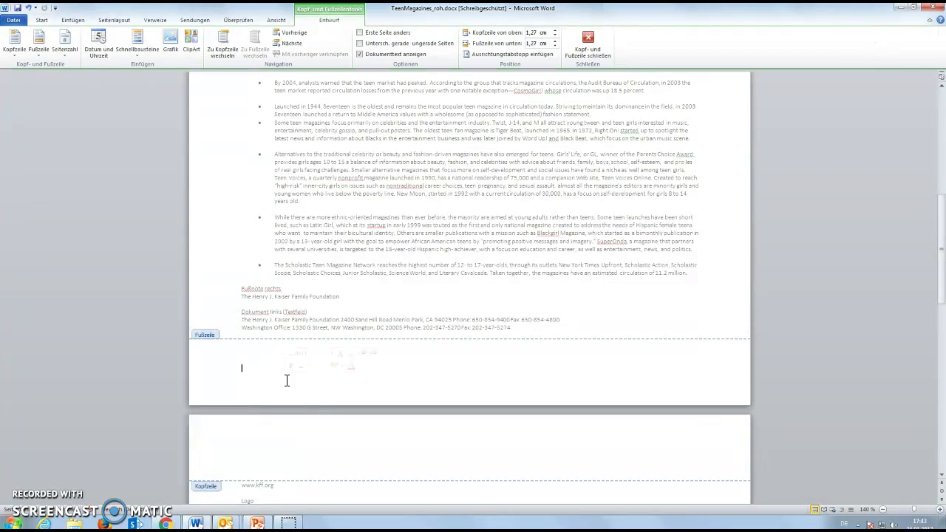
pyautogui.click(589, 37)
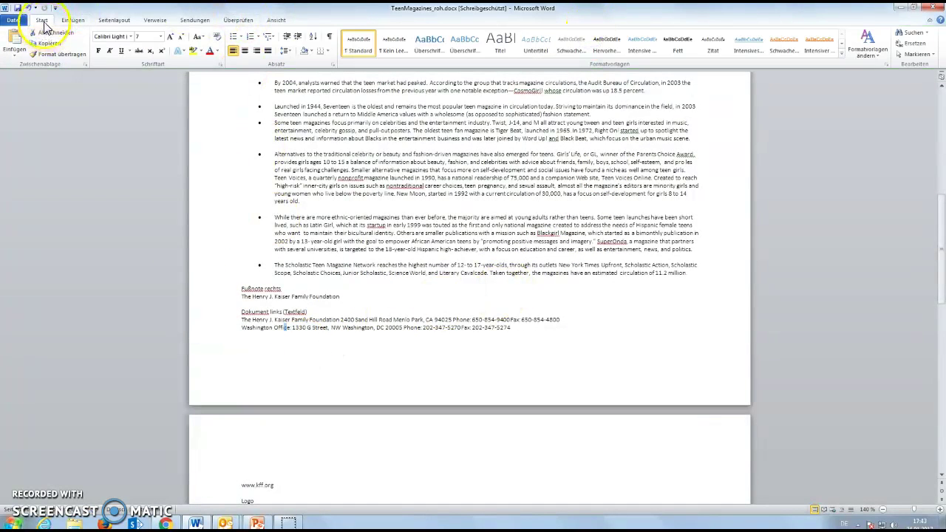
pyautogui.click(114, 21)
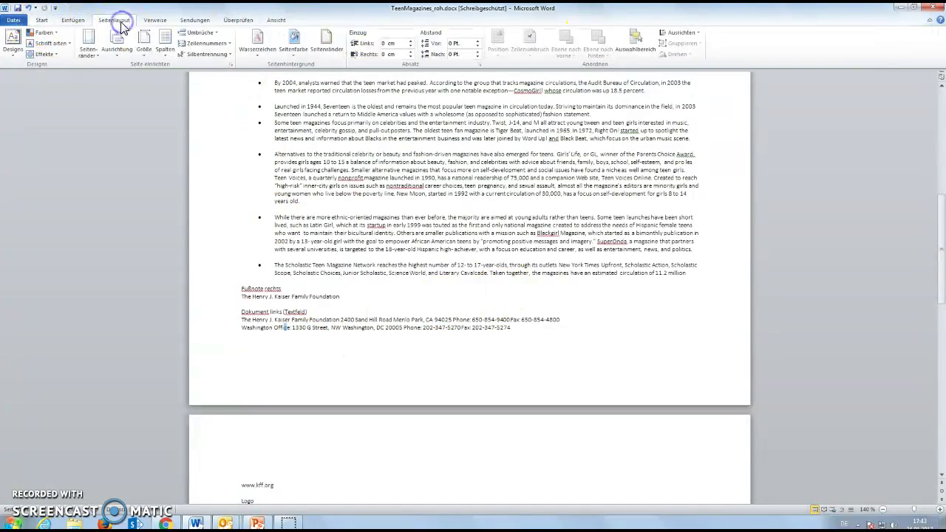
# Edit the footer via Einfügen > Fußzeile and paste the foundation paragraph into it
pyautogui.click(74, 20)
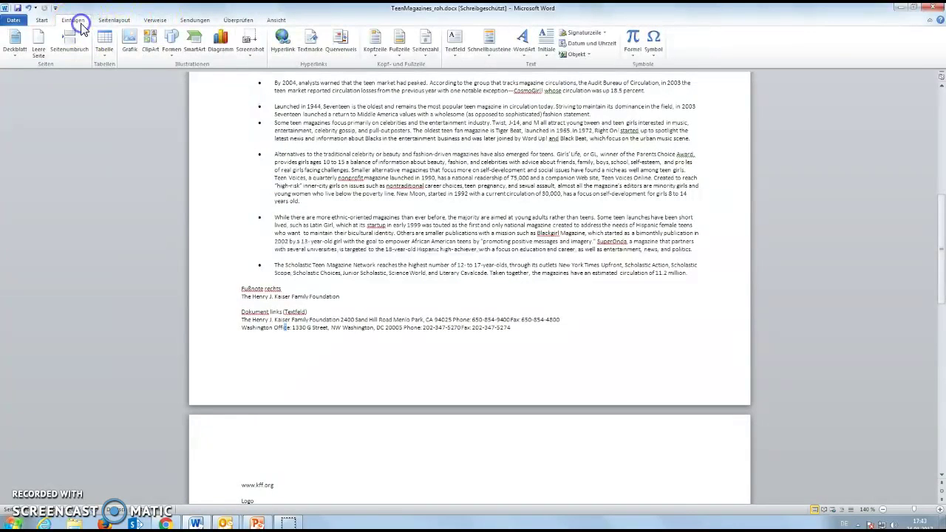
pyautogui.click(399, 53)
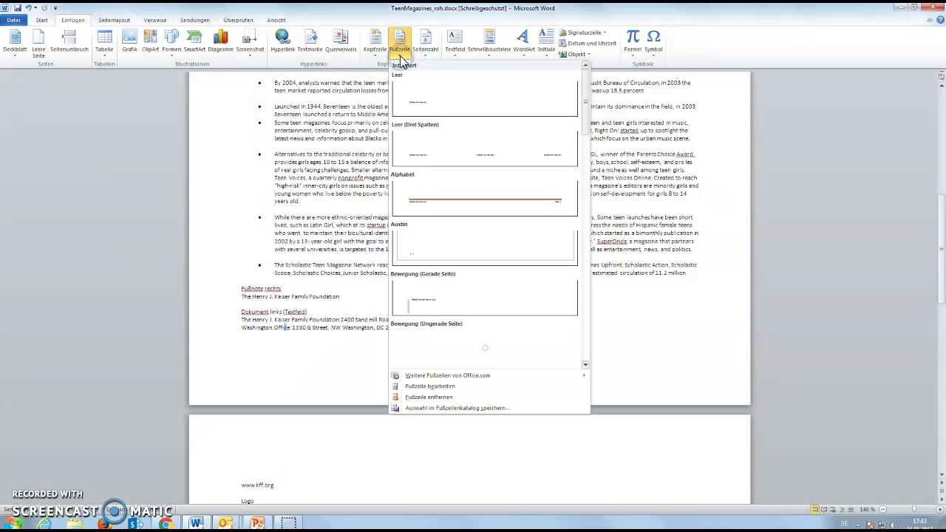
pyautogui.click(467, 388)
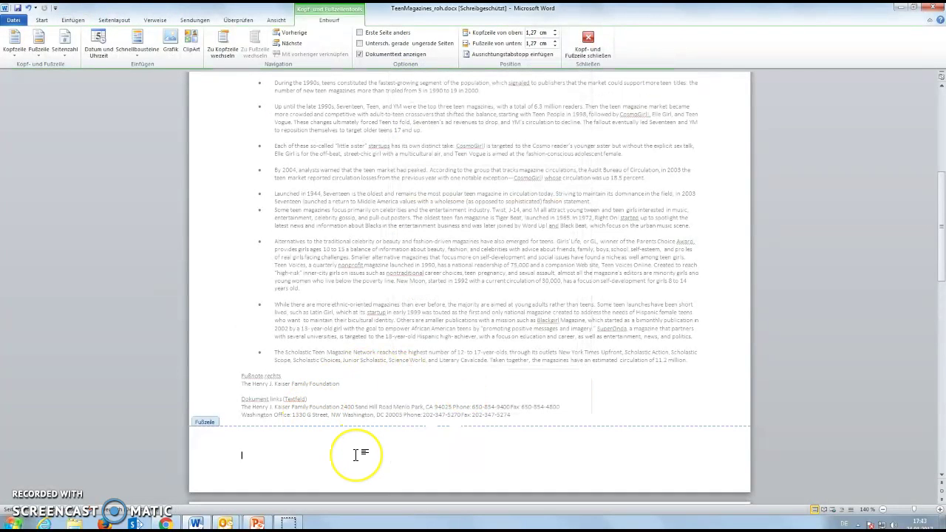
pyautogui.hotkey('ctrl', 'v')
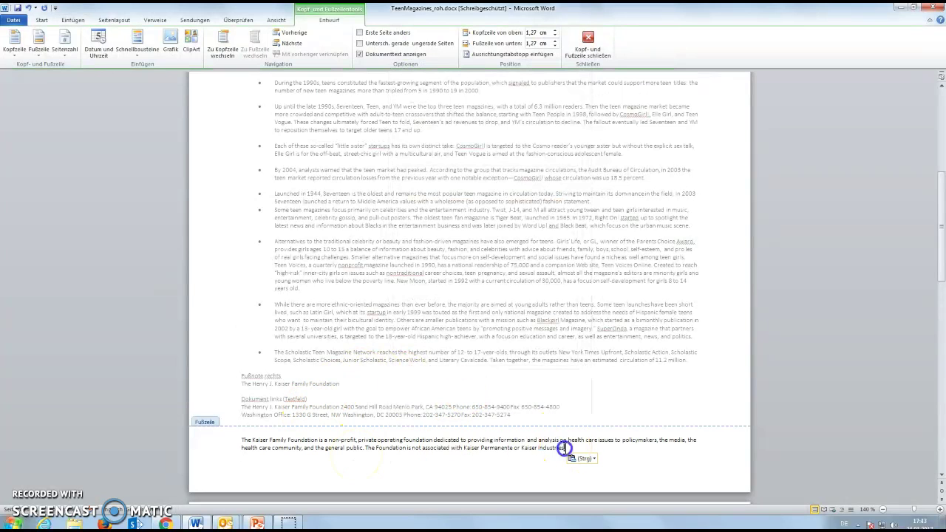
# Reduce the pasted footer paragraph's font size to 6
pyautogui.moveTo(564, 448); pyautogui.dragTo(238, 439)
pyautogui.click(41, 20)
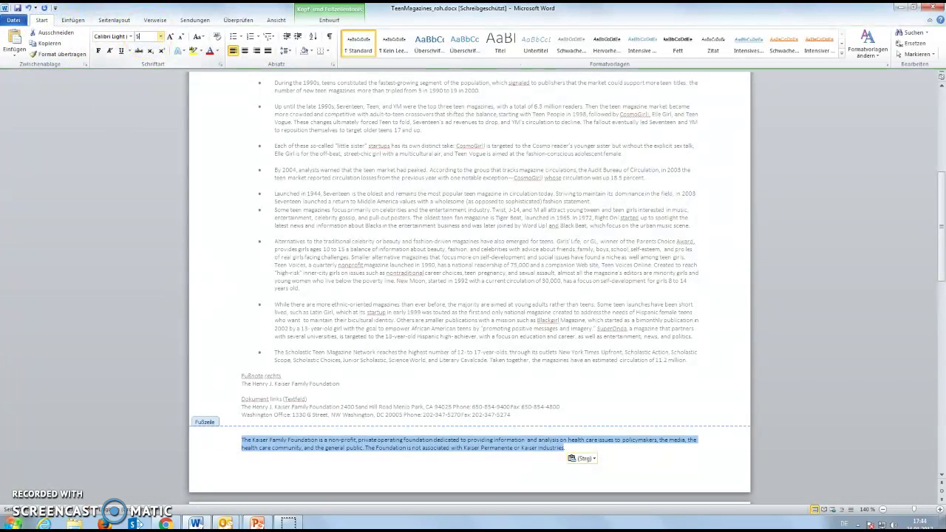
pyautogui.press('Return')
pyautogui.click(138, 37)
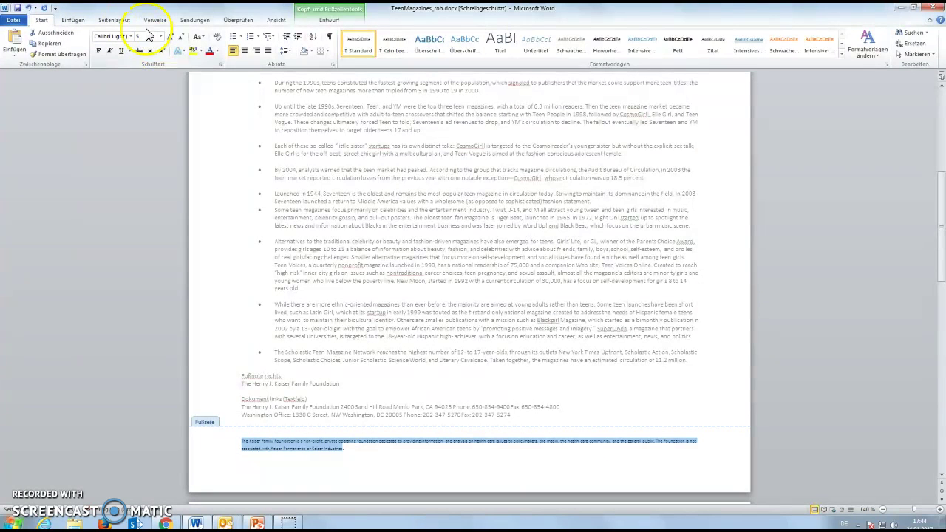
pyautogui.write('6')
pyautogui.press('Return')
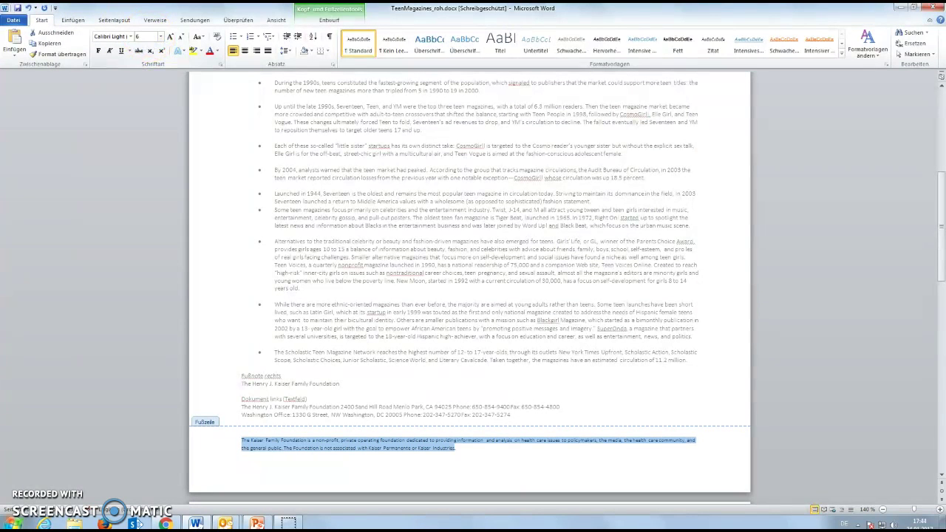
pyautogui.click(509, 457)
# Break the footer text into lines after 'information' and before 'The Foundation'
pyautogui.click(660, 440)
pyautogui.click(486, 440)
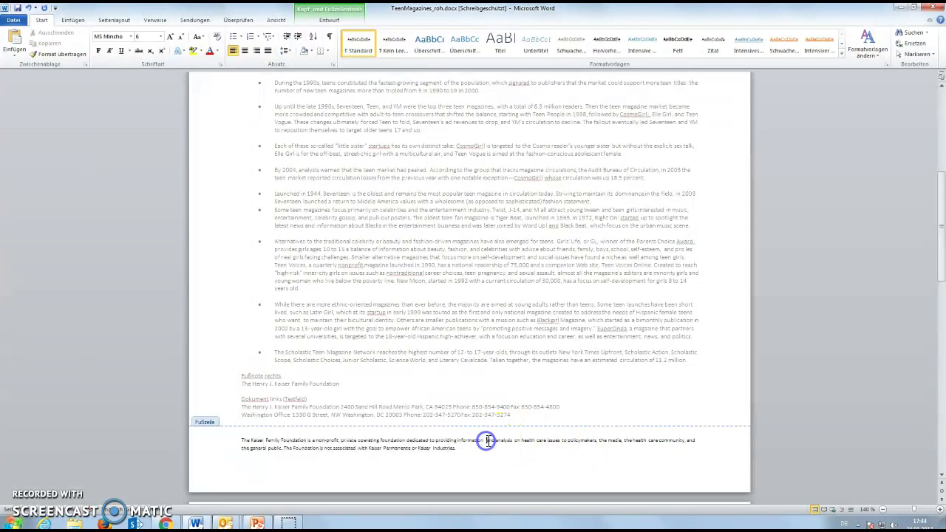
pyautogui.press('Return')
pyautogui.click(493, 448)
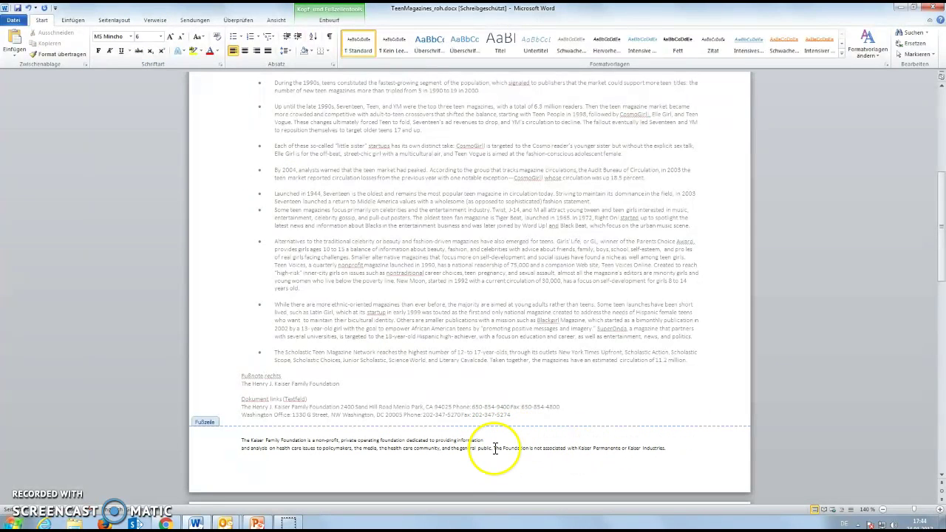
pyautogui.press('Return')
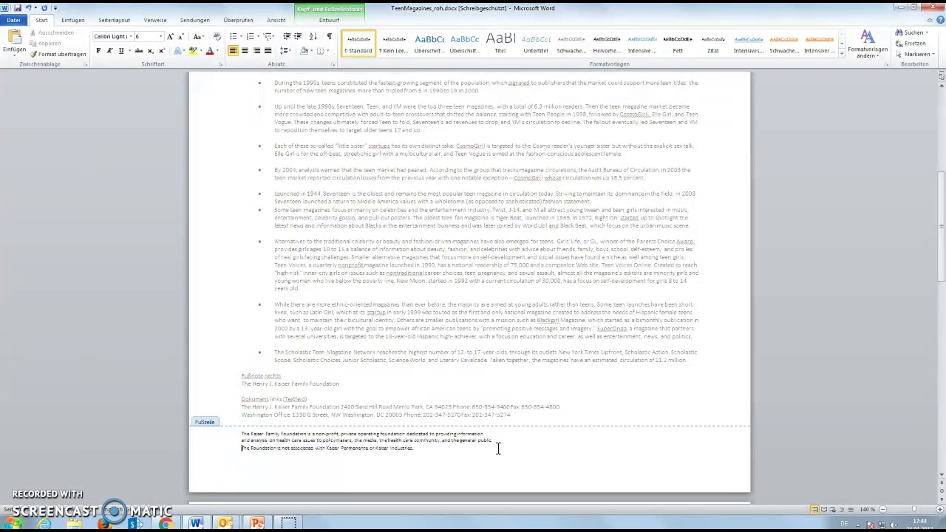
# Move the foundation name from the 'Fußnote rechts' block into the footer, deleting that label line
pyautogui.click(465, 382)
pyautogui.doubleClick(466, 378)
pyautogui.click(334, 383)
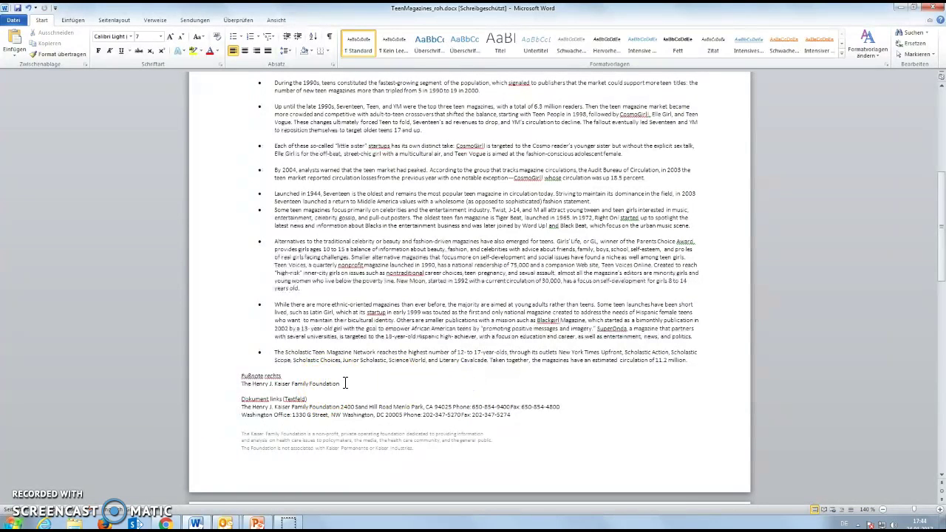
pyautogui.click(239, 386)
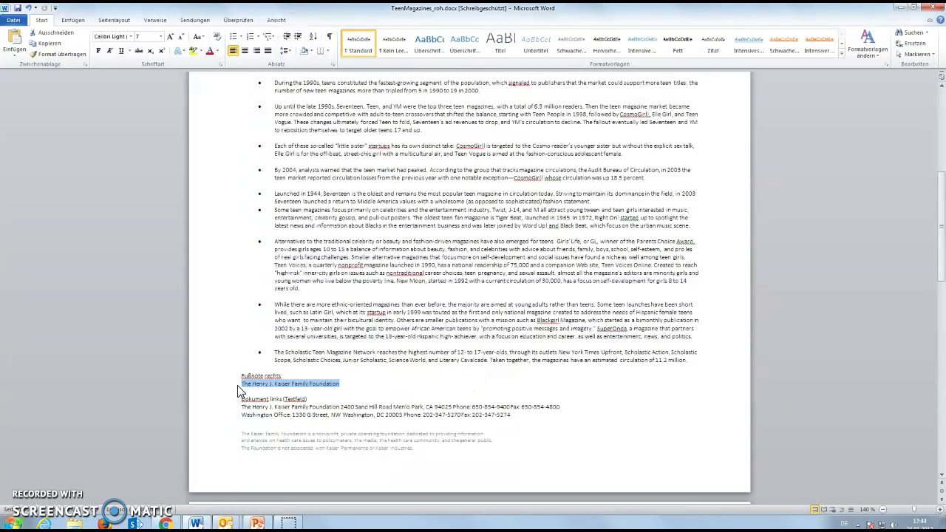
pyautogui.press('Delete')
pyautogui.click(221, 376)
pyautogui.press('Delete')
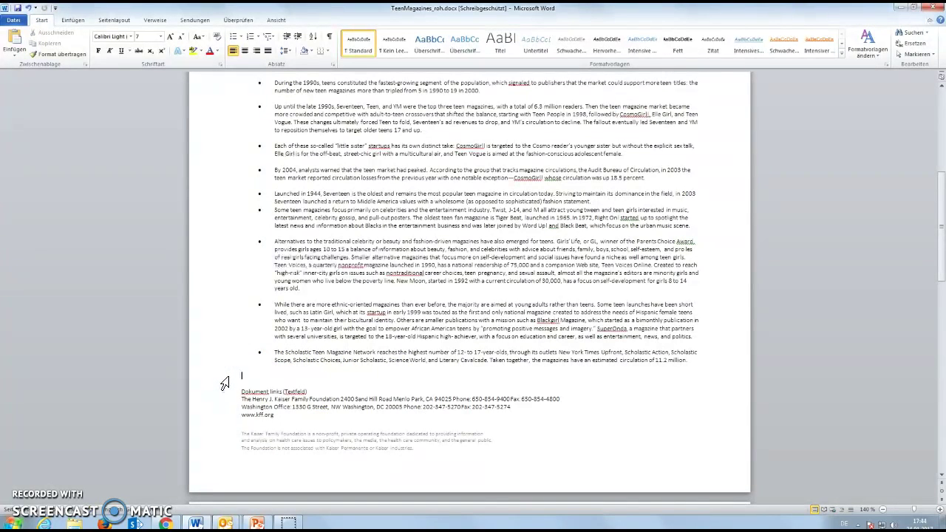
pyautogui.doubleClick(493, 446)
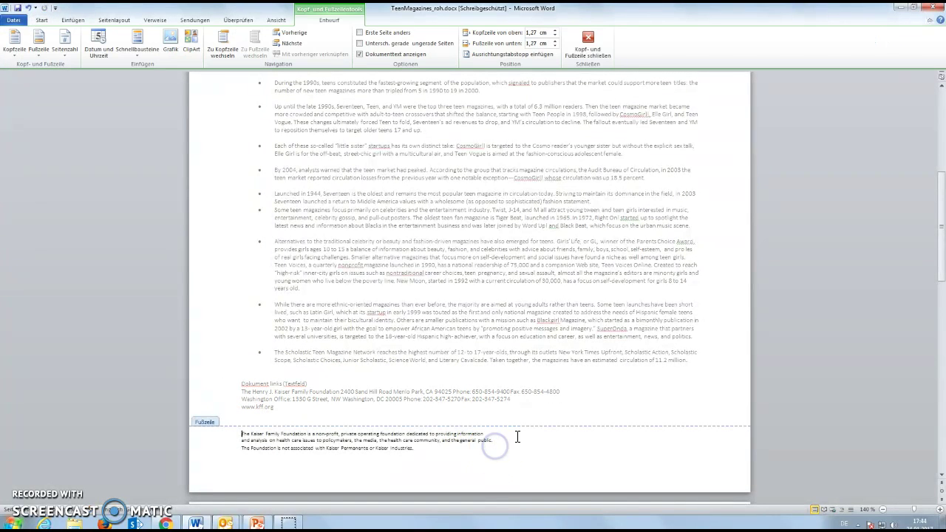
pyautogui.write('The Henry J. Kaiser Family Foundation')
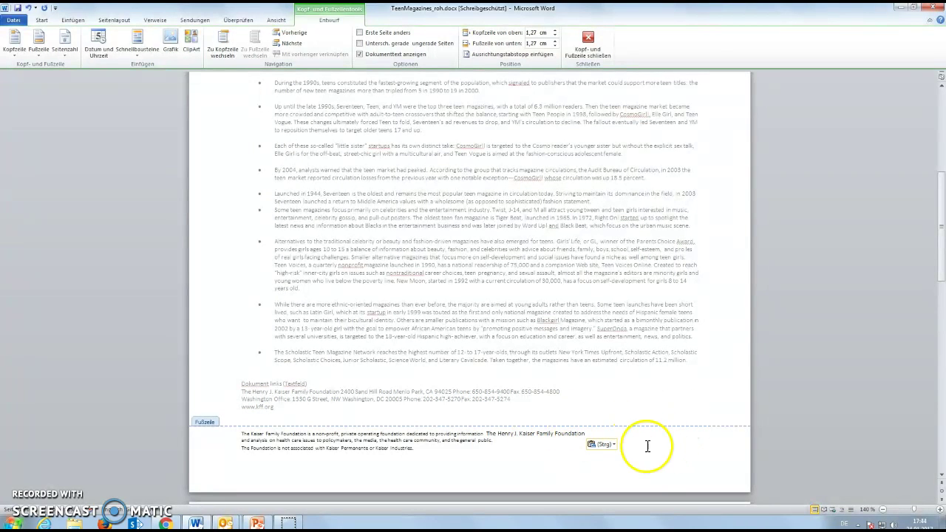
pyautogui.moveTo(586, 434); pyautogui.dragTo(494, 434)
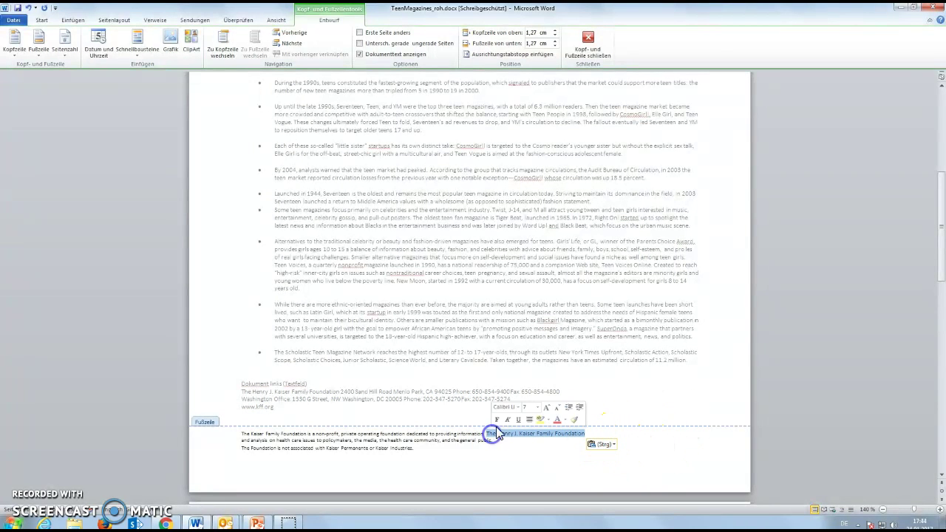
# Change the footer's foundation name to GROSSBUCHSTABEN (all capitals)
pyautogui.click(43, 22)
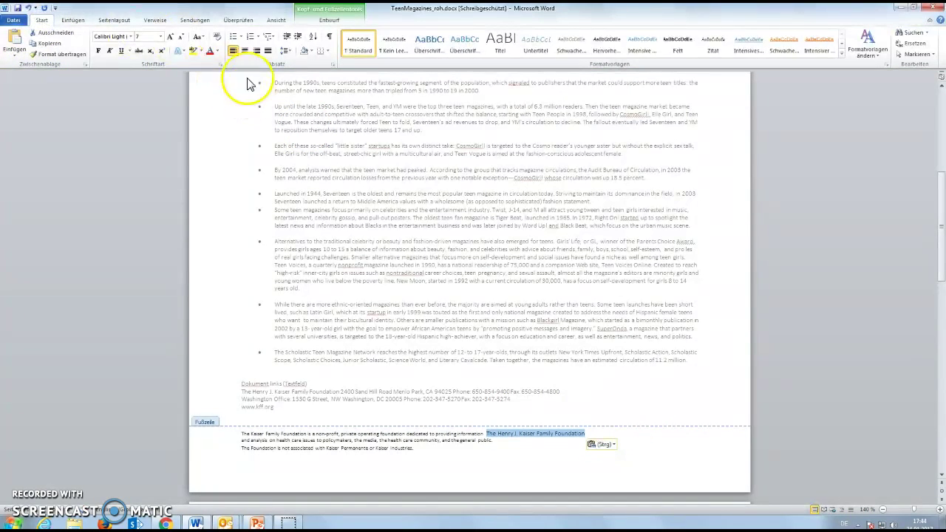
pyautogui.click(203, 38)
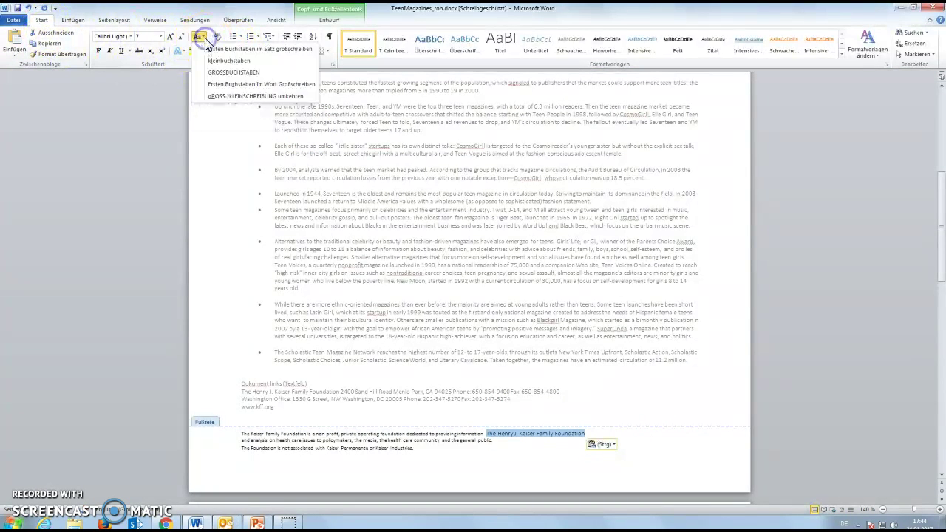
pyautogui.click(222, 71)
# Colour all three footer lines blue
pyautogui.moveTo(444, 454); pyautogui.dragTo(244, 429)
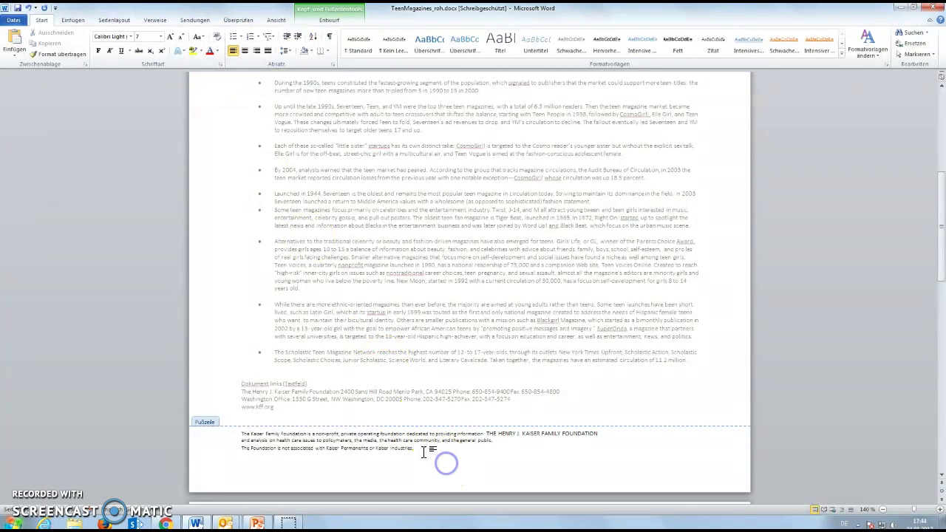
pyautogui.click(217, 51)
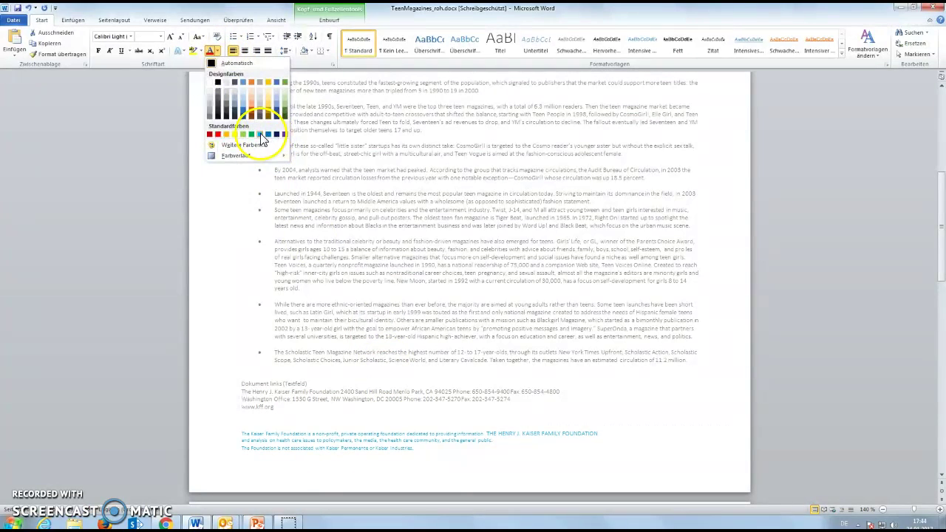
pyautogui.click(259, 134)
pyautogui.moveTo(486, 433); pyautogui.dragTo(597, 433)
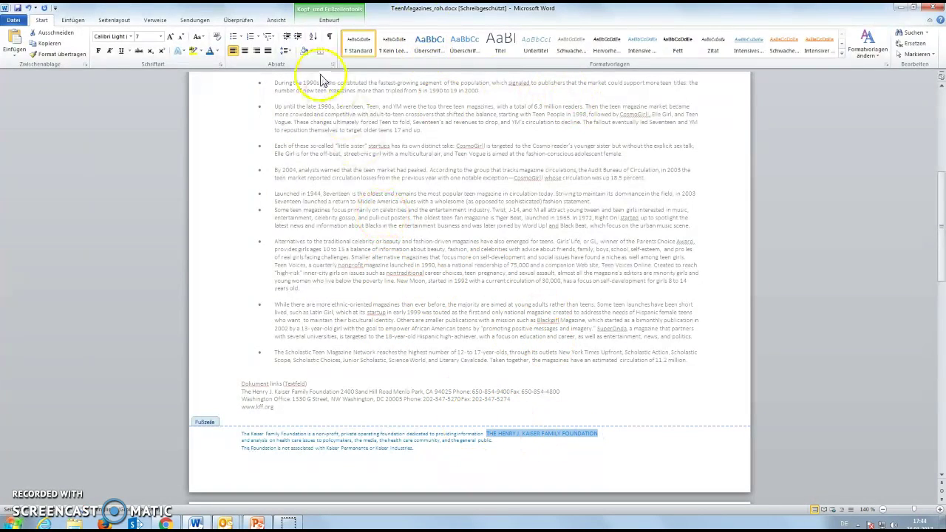
# Show the rulers and confirm the footer's 13,5 cm tab stop
pyautogui.click(280, 25)
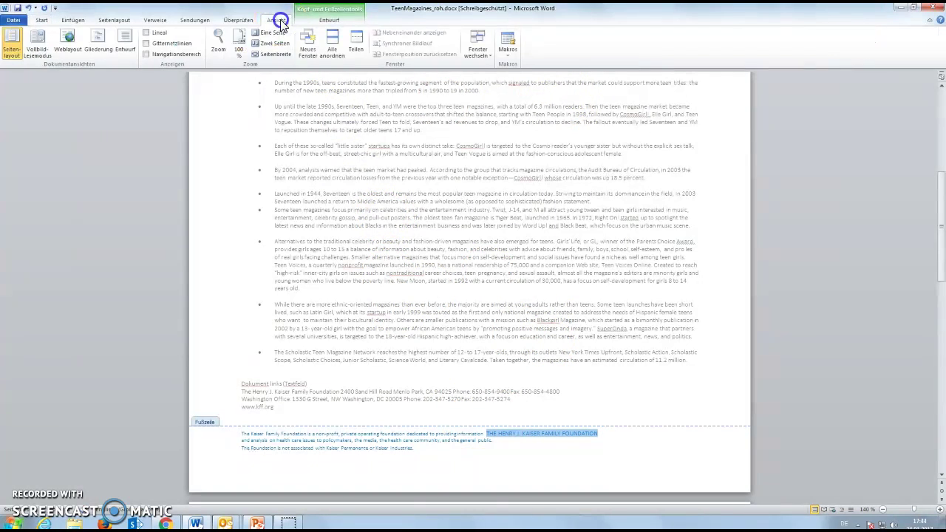
pyautogui.click(150, 32)
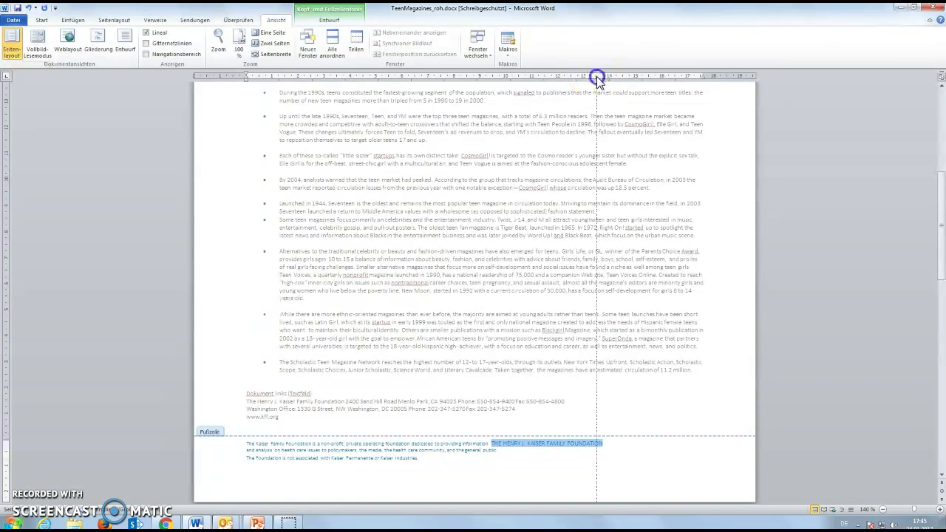
pyautogui.doubleClick(597, 77)
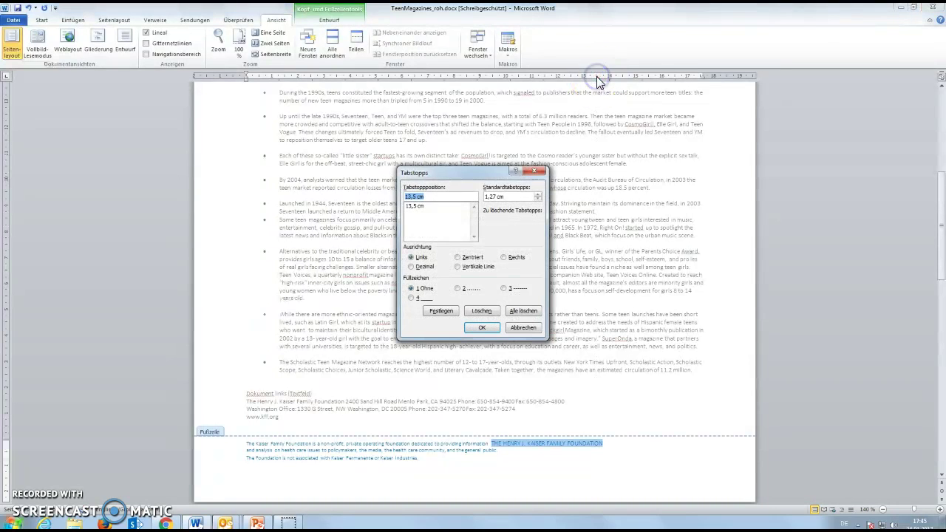
pyautogui.click(423, 206)
pyautogui.click(484, 327)
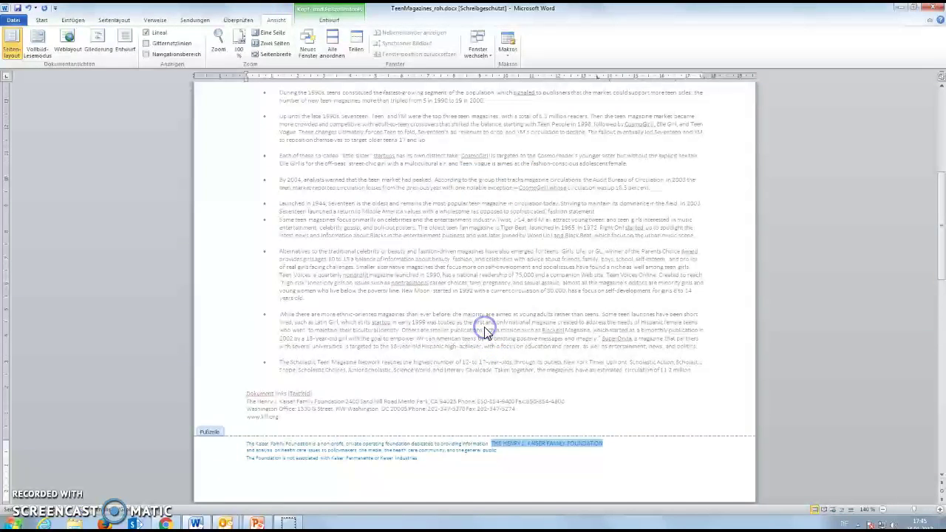
# Tab the capitalised foundation name to the right end of the footer's first line
pyautogui.click(494, 448)
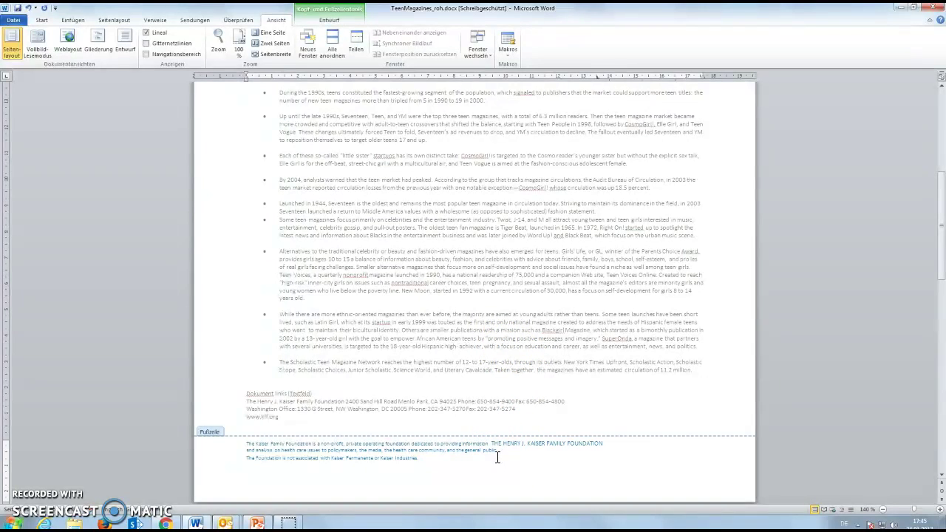
pyautogui.press('Tab')
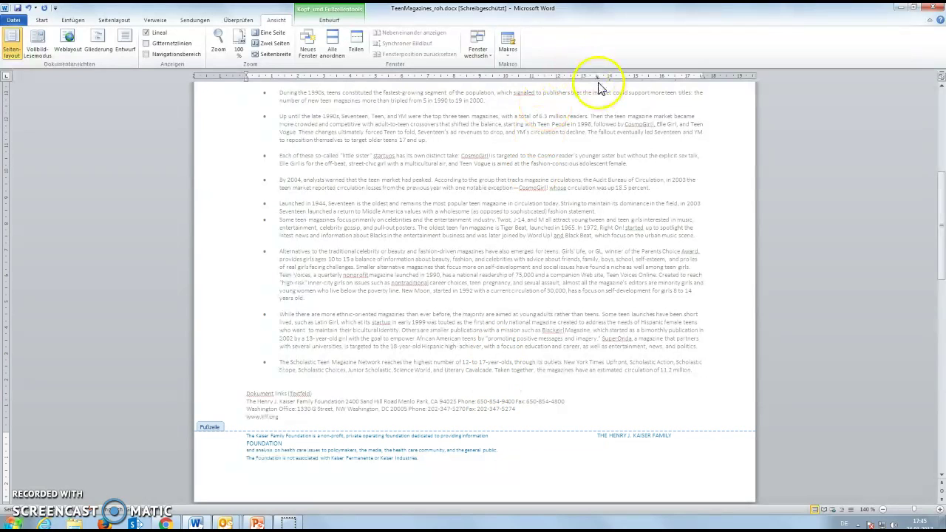
pyautogui.moveTo(584, 78); pyautogui.dragTo(585, 76)
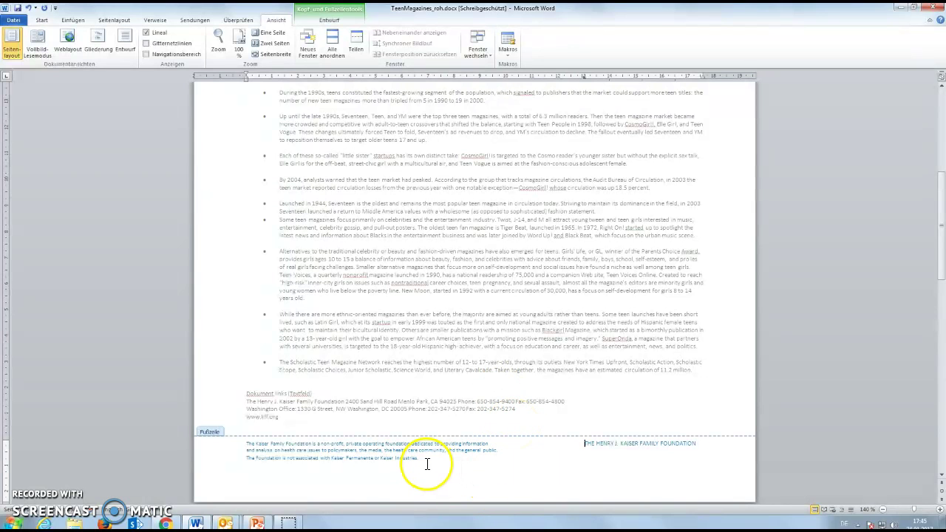
pyautogui.tripleClick(334, 445)
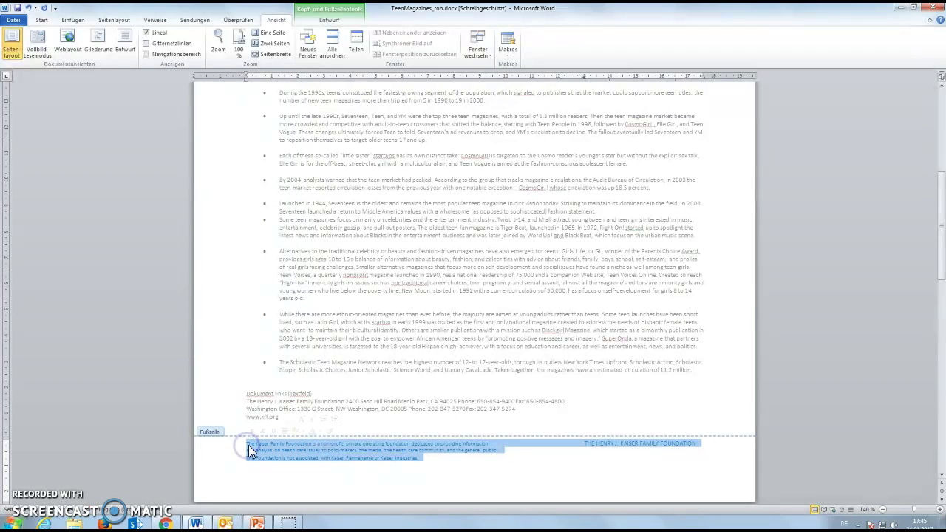
# Add a blue 1½ pt top border to the footer paragraph and close the footer
pyautogui.click(42, 21)
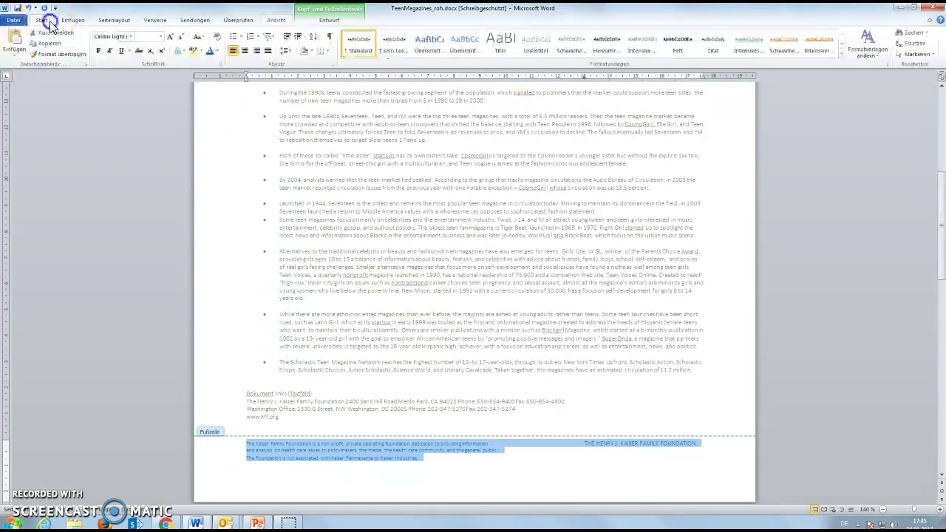
pyautogui.click(330, 56)
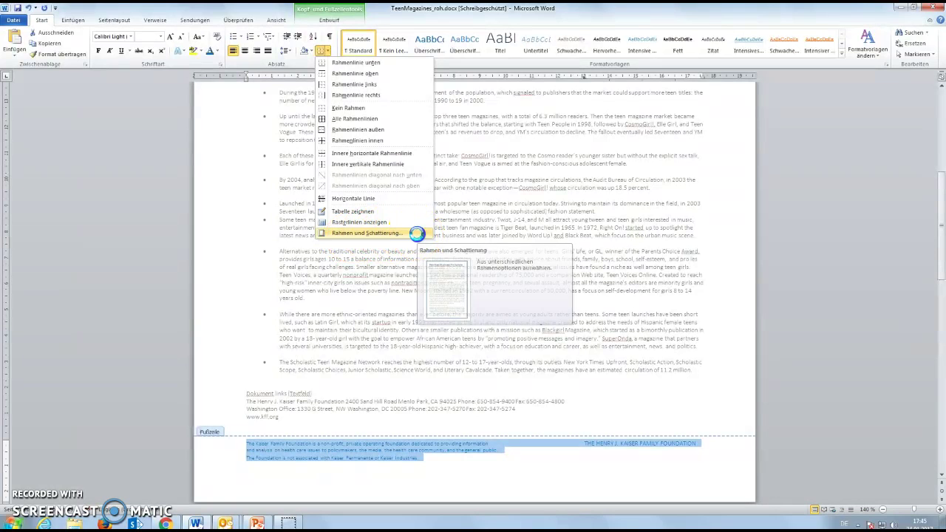
pyautogui.click(413, 234)
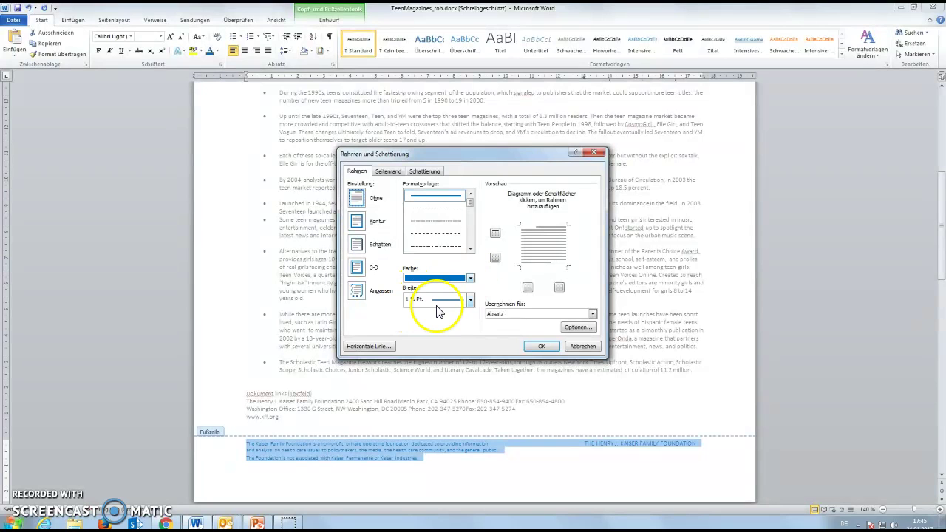
pyautogui.click(532, 232)
pyautogui.click(540, 348)
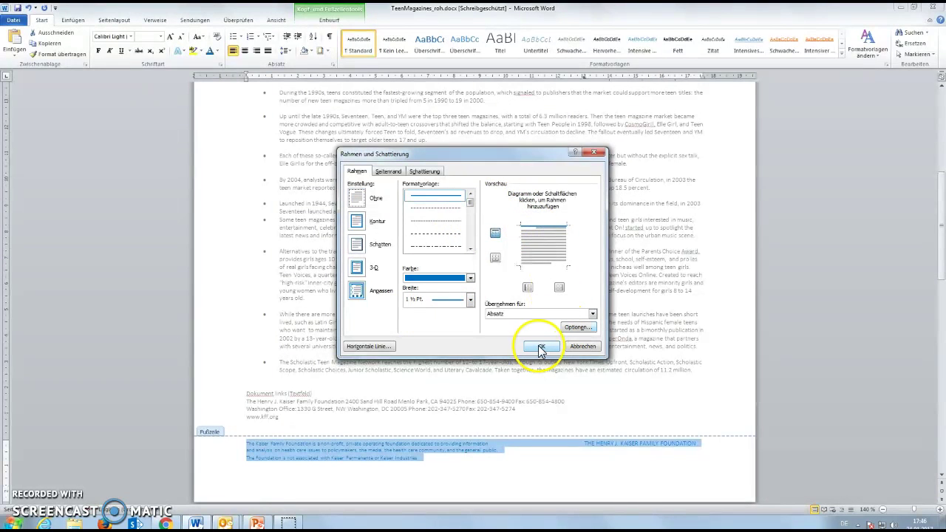
pyautogui.doubleClick(575, 402)
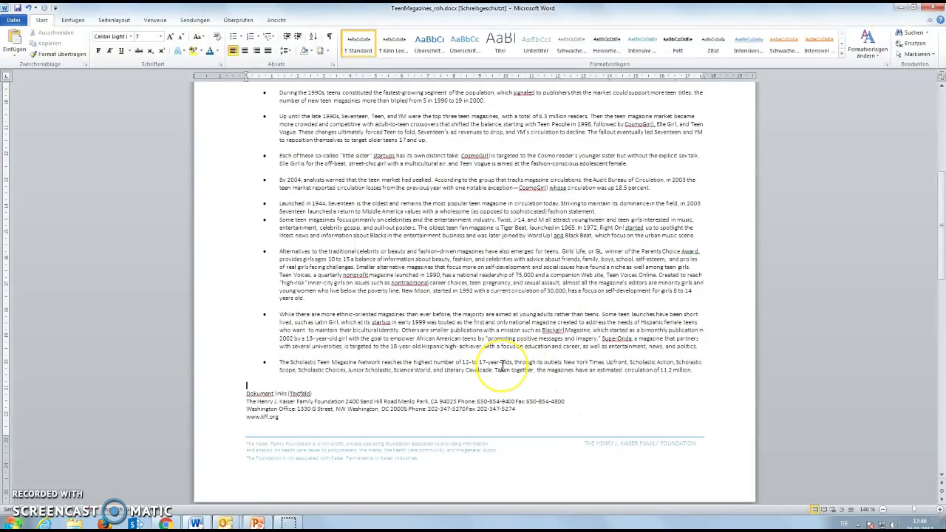
# Delete the 'Titelbild (Kopfzeile)' placeholder and cut the KEY FACTS image from the body
pyautogui.click(403, 441)
pyautogui.click(498, 393)
pyautogui.click(489, 356)
pyautogui.scroll(5, 491, 358)
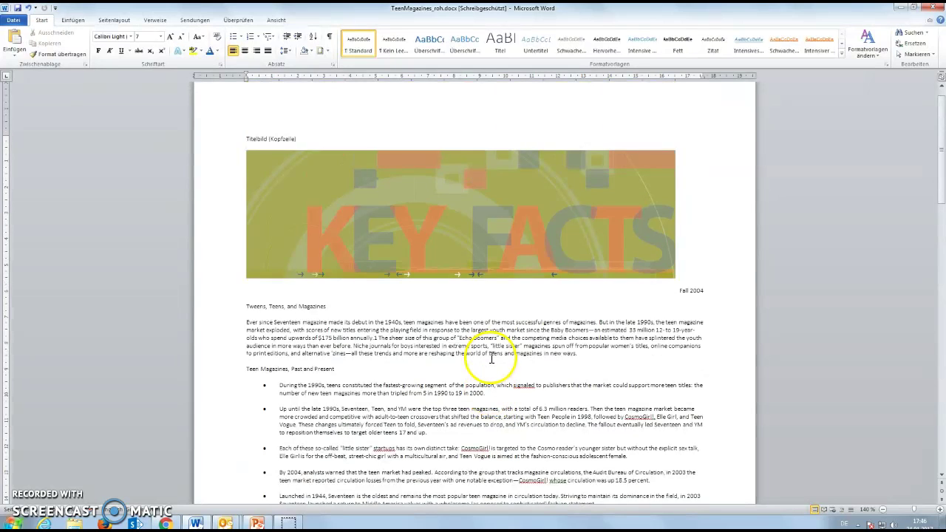
pyautogui.moveTo(311, 139); pyautogui.dragTo(246, 141)
pyautogui.press('Delete')
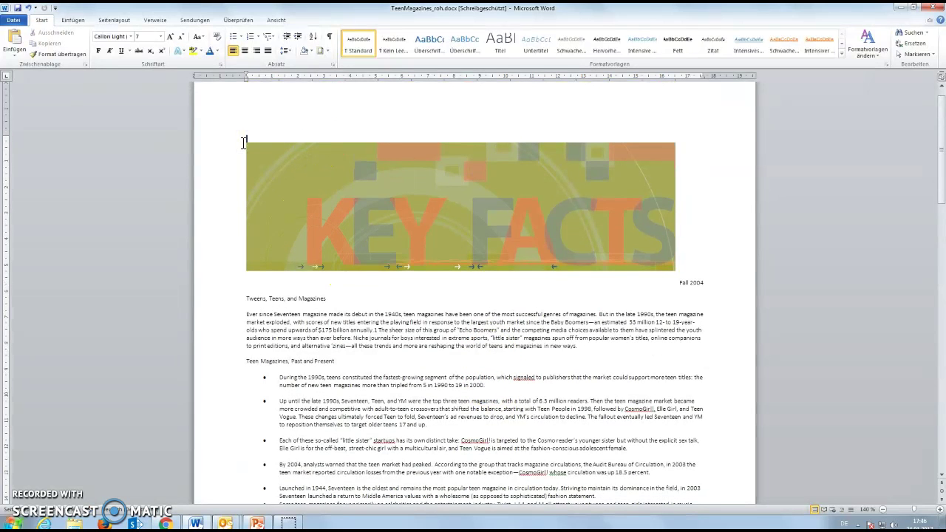
pyautogui.click(318, 184)
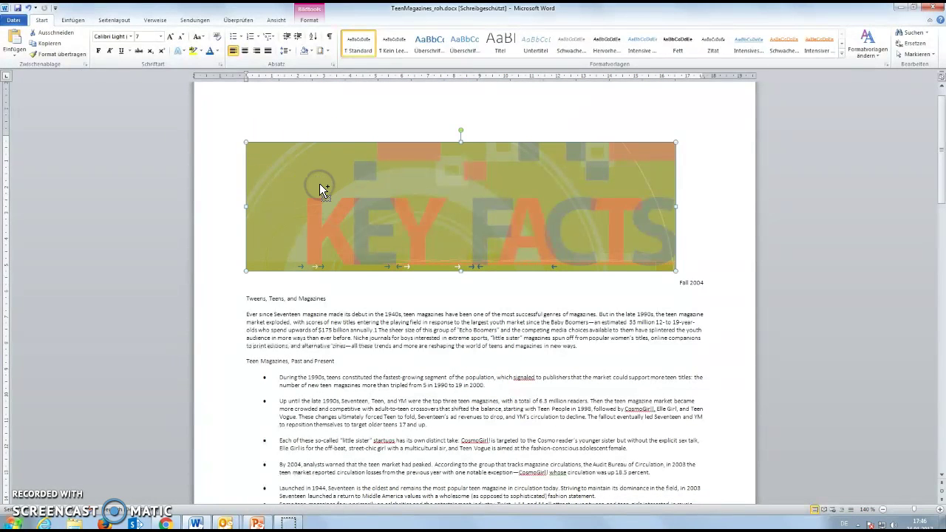
pyautogui.press('Delete')
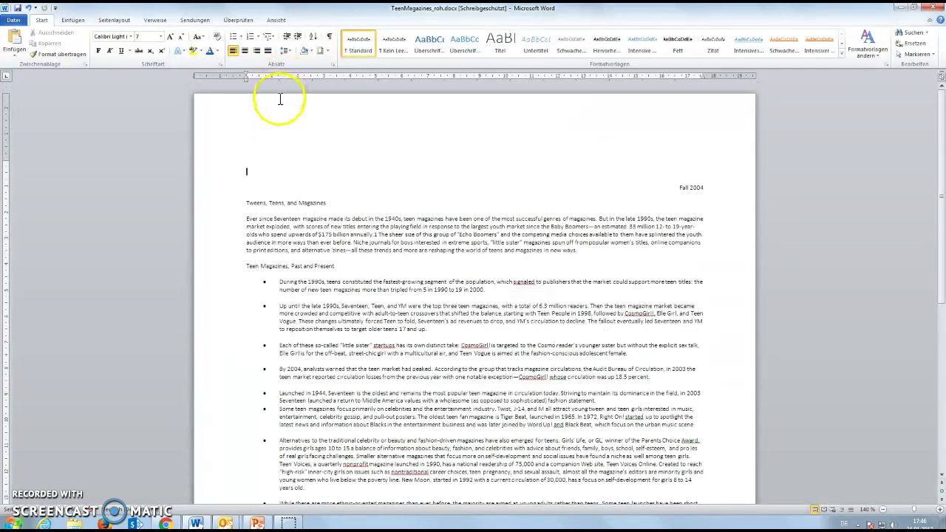
# Paste the KEY FACTS image into the page header with Transparent text wrapping
pyautogui.doubleClick(280, 102)
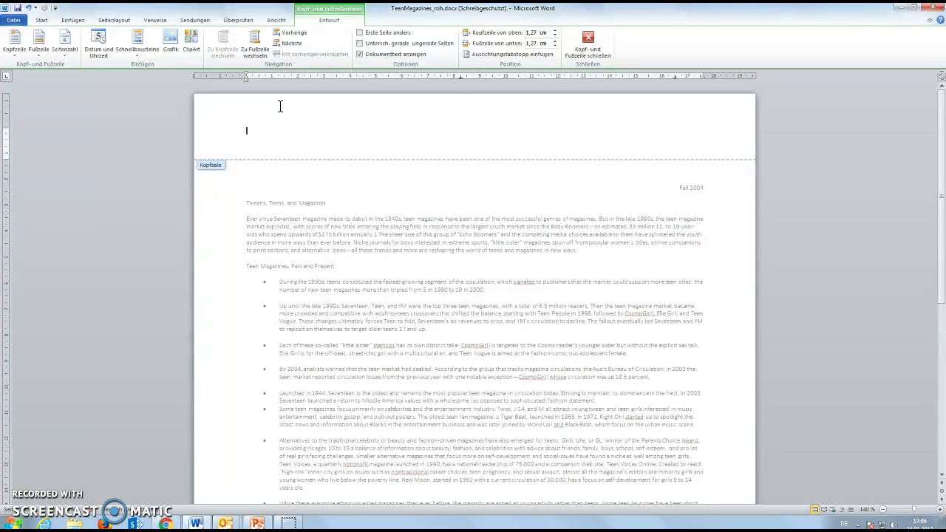
pyautogui.hotkey('ctrl', 'v')
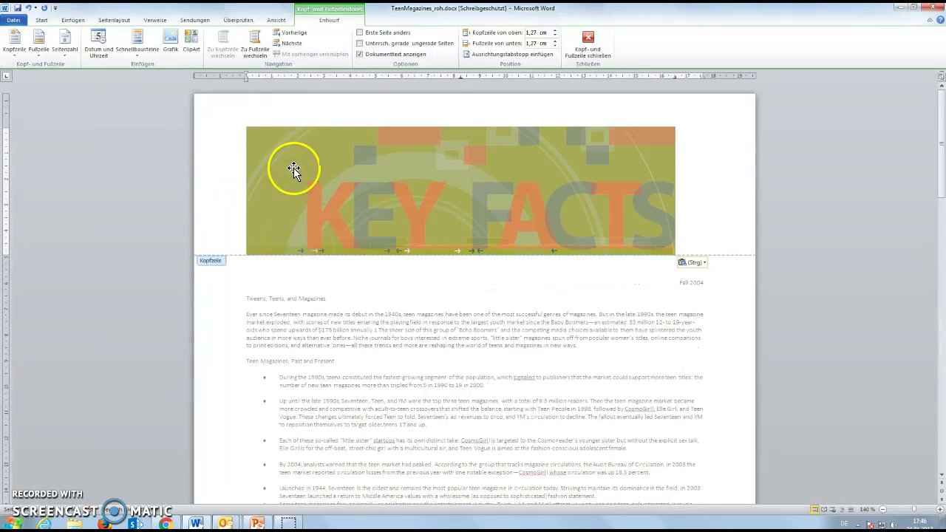
pyautogui.click(296, 161)
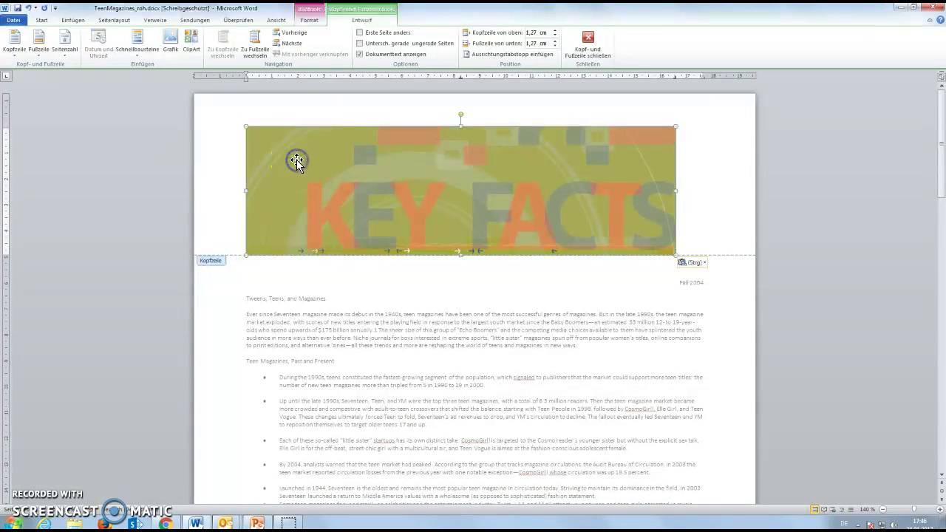
pyautogui.click(314, 22)
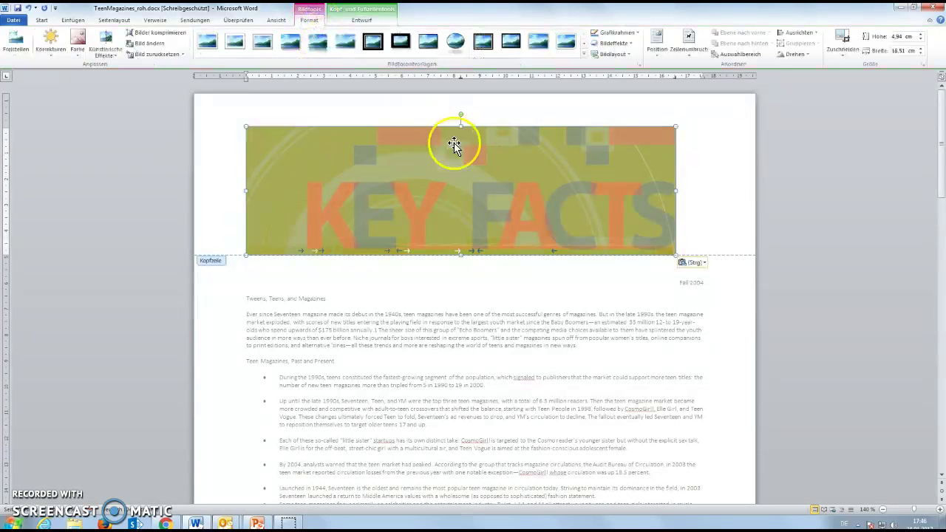
pyautogui.click(411, 176)
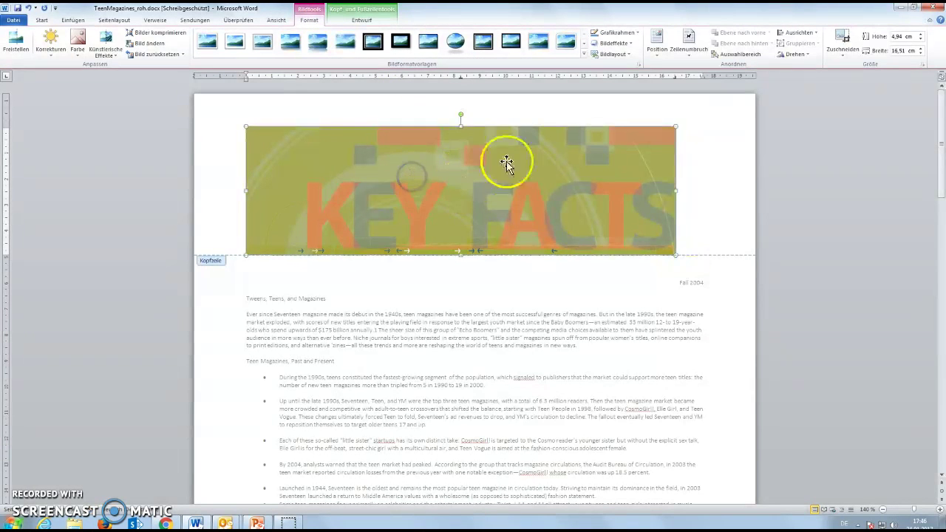
pyautogui.click(691, 58)
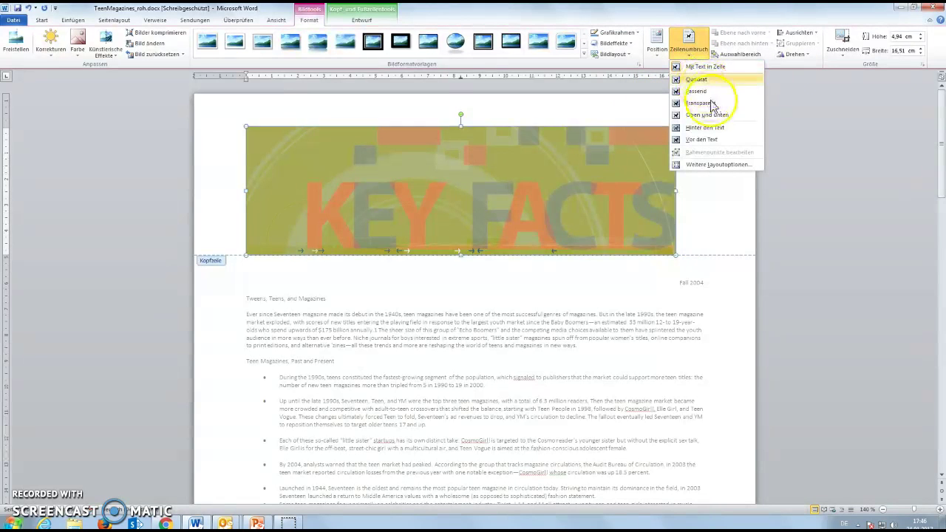
pyautogui.click(722, 105)
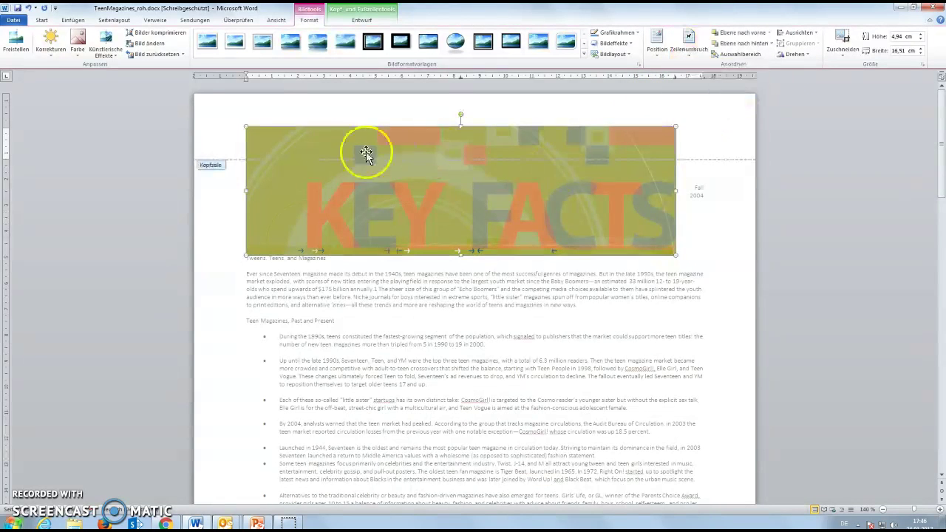
# Position and stretch the header banner edge to edge at 6,44 × 21,53 cm
pyautogui.moveTo(246, 130); pyautogui.dragTo(195, 96)
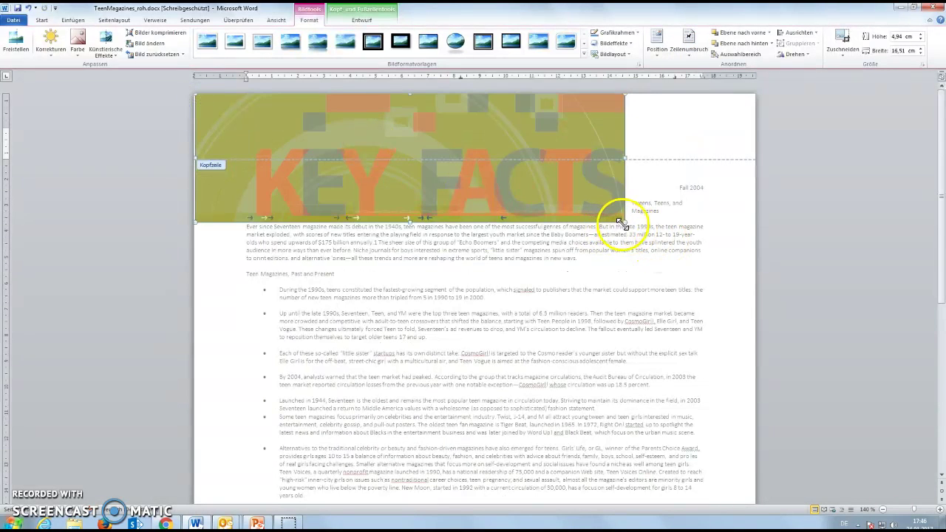
pyautogui.moveTo(625, 222); pyautogui.dragTo(748, 253)
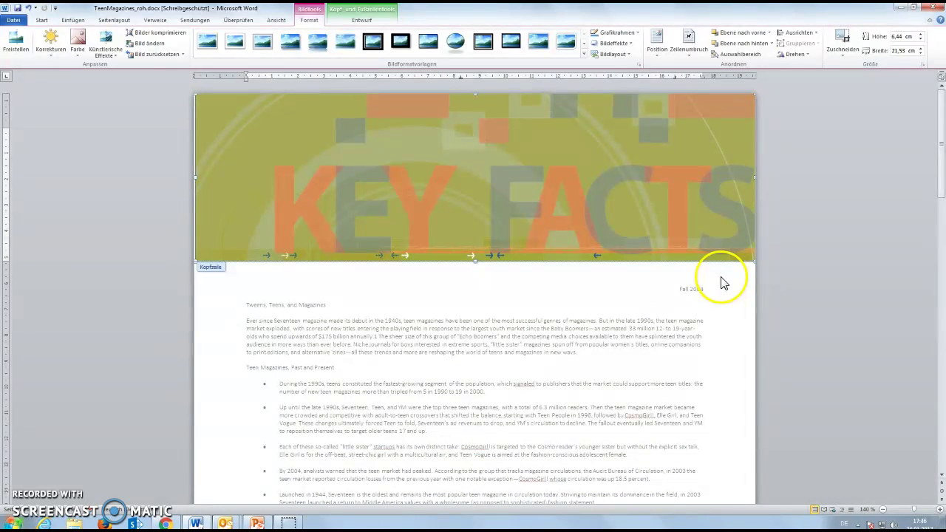
pyautogui.moveTo(205, 152); pyautogui.dragTo(210, 150)
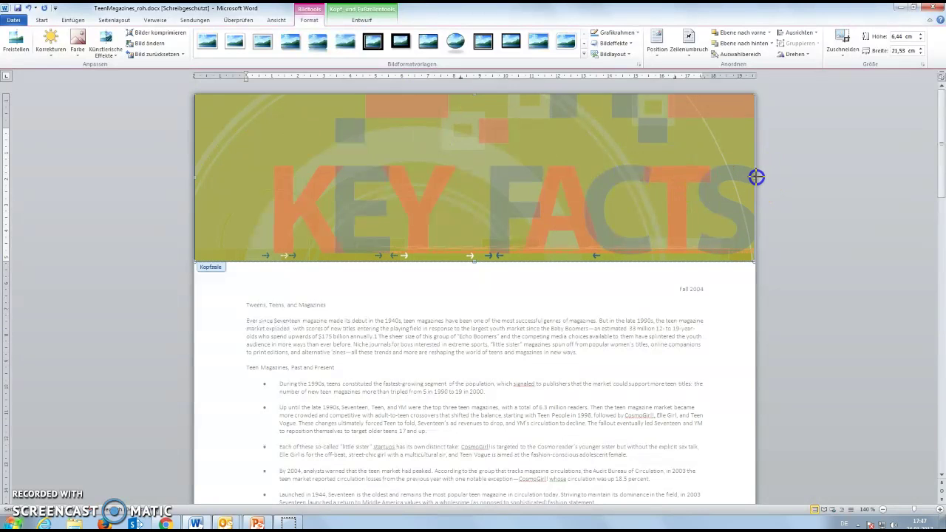
pyautogui.click(684, 345)
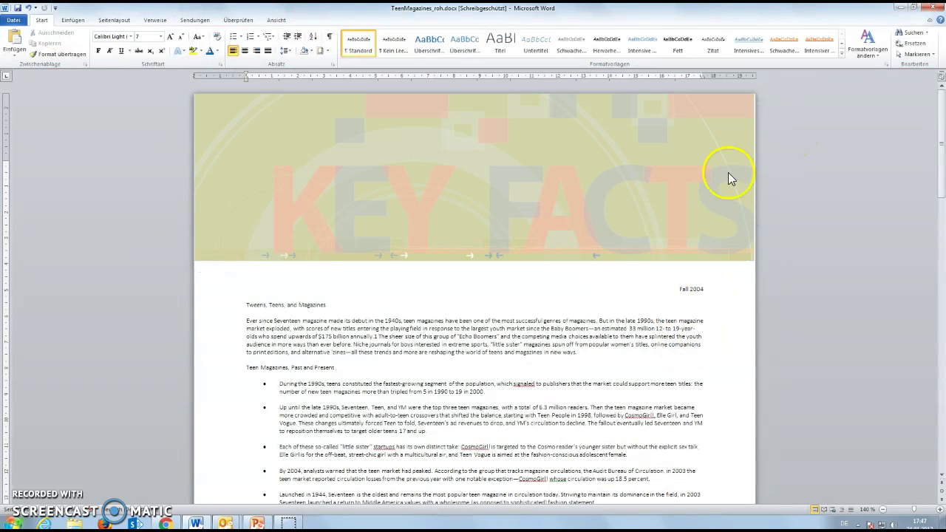
pyautogui.doubleClick(698, 175)
pyautogui.click(746, 172)
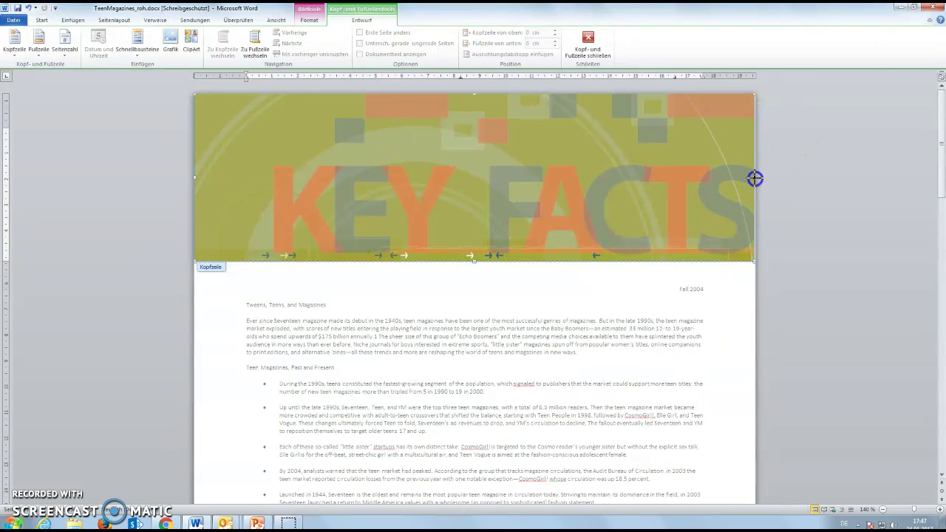
pyautogui.doubleClick(638, 270)
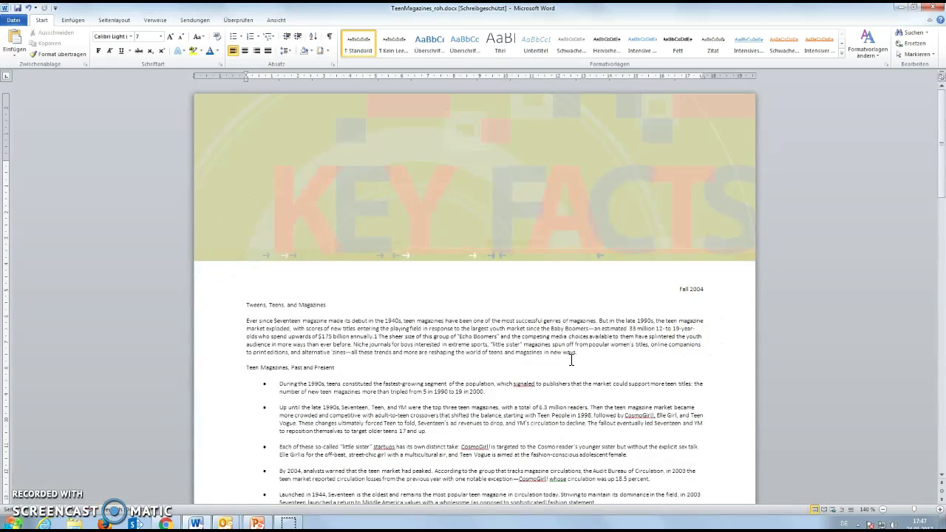
# Cut the Kaiser Family Foundation logo from page 2
pyautogui.scroll(-2, 571, 359)
pyautogui.scroll(-10, 572, 359)
pyautogui.scroll(-3, 571, 359)
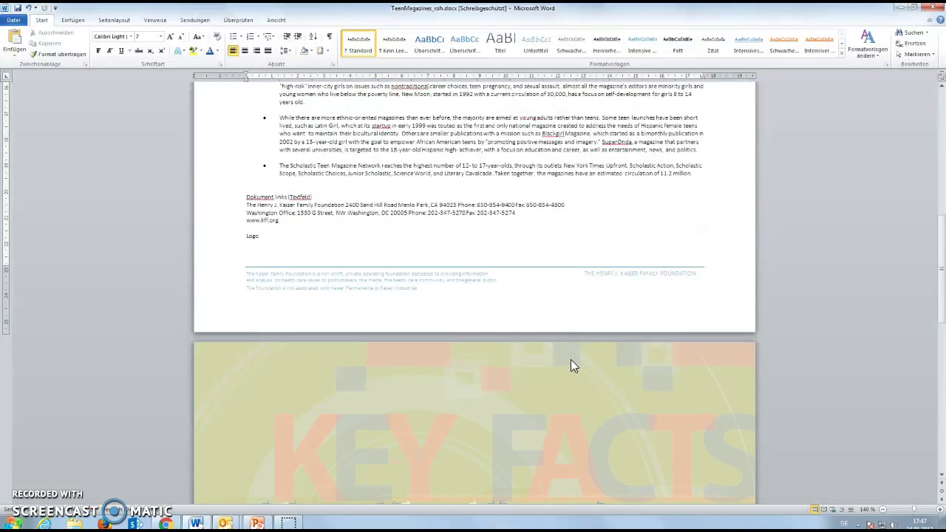
pyautogui.scroll(-5, 571, 359)
pyautogui.scroll(-3, 571, 360)
pyautogui.click(296, 291)
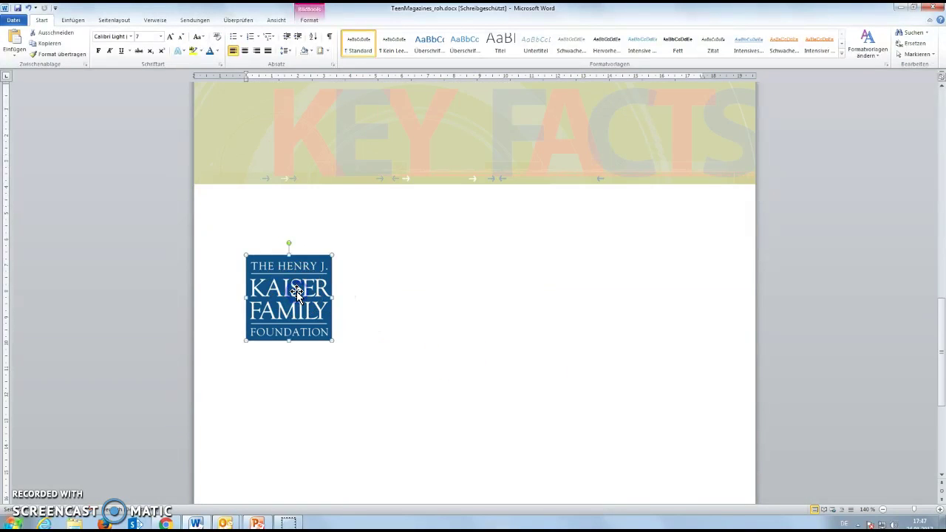
pyautogui.press('Delete')
# Paste the logo over the word 'Logo' placeholder, then undo that attempt
pyautogui.scroll(5, 297, 303)
pyautogui.scroll(-5, 296, 308)
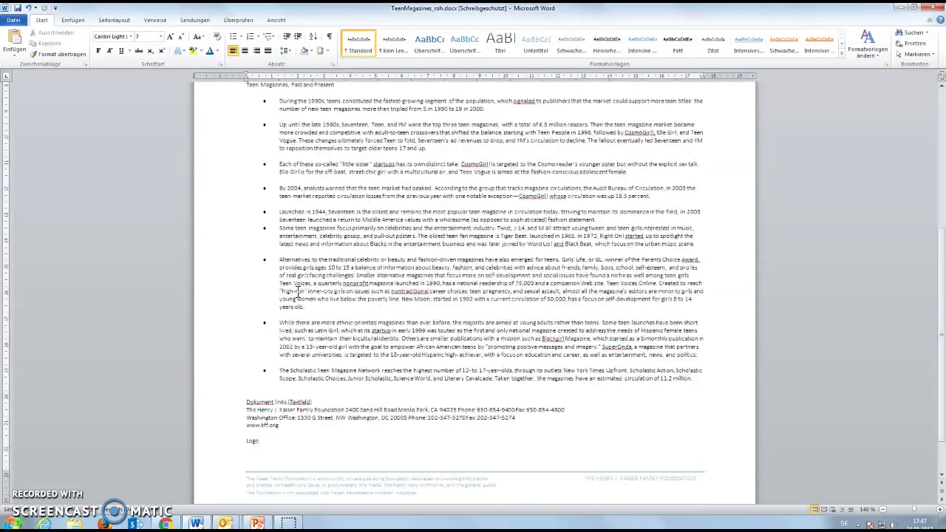
pyautogui.doubleClick(250, 441)
pyautogui.hotkey('ctrl', 'v')
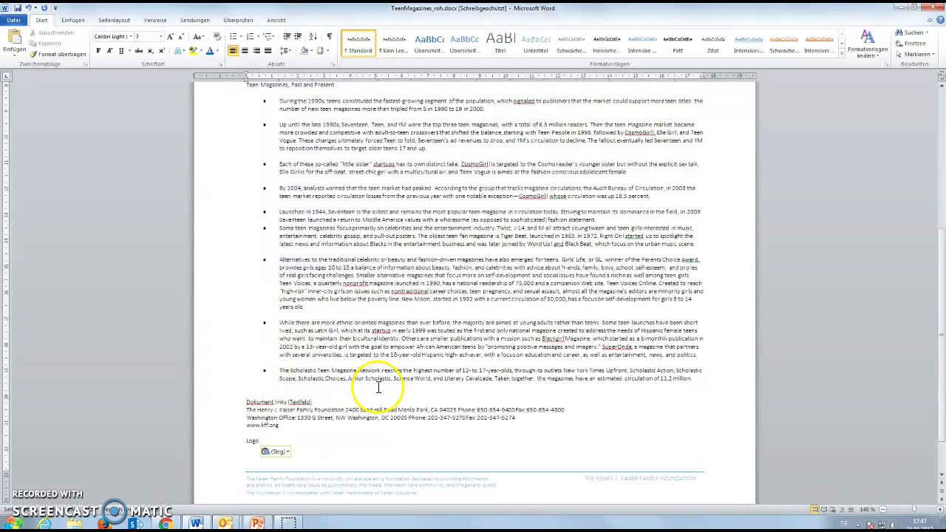
pyautogui.click(28, 8)
pyautogui.click(29, 8)
# Paste the KFF logo on the line below the Logo placeholder
pyautogui.click(294, 244)
pyautogui.scroll(-10, 289, 244)
pyautogui.click(339, 286)
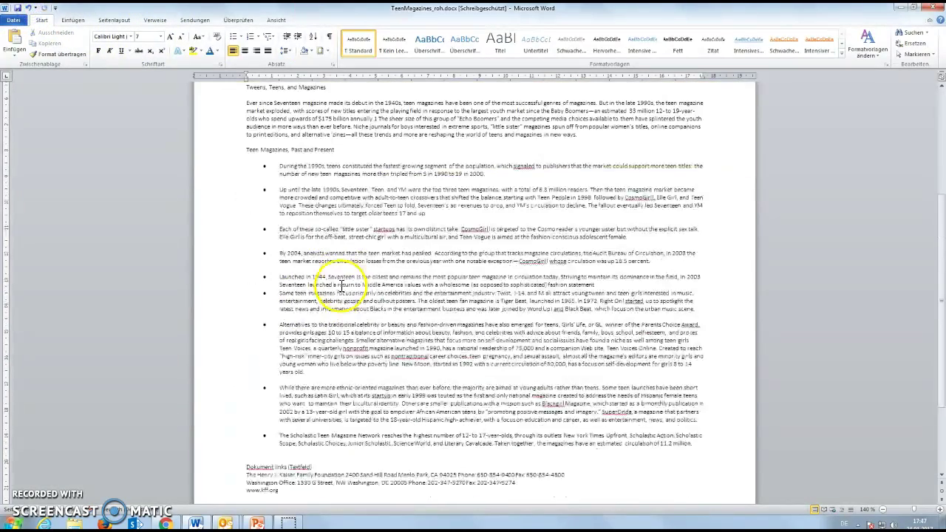
pyautogui.scroll(-3, 286, 452)
pyautogui.click(289, 453)
pyautogui.hotkey('ctrl', 'v')
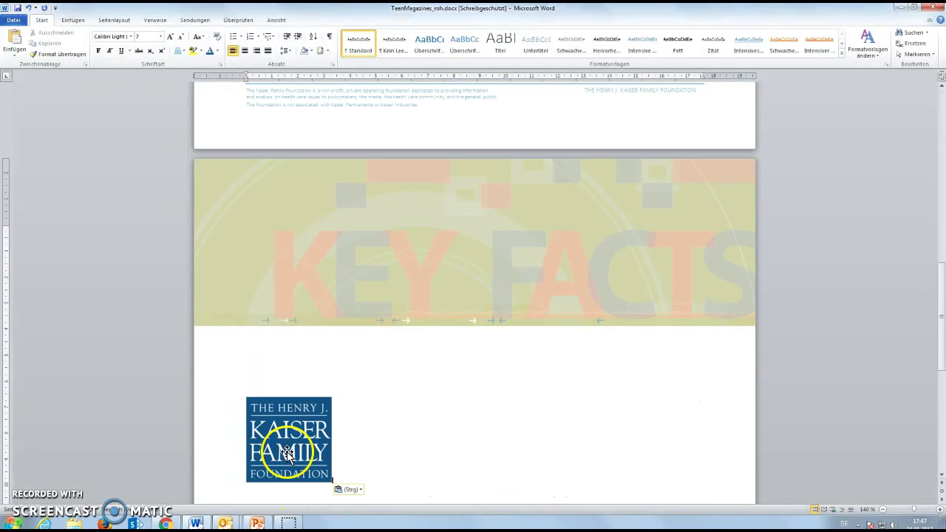
pyautogui.click(288, 453)
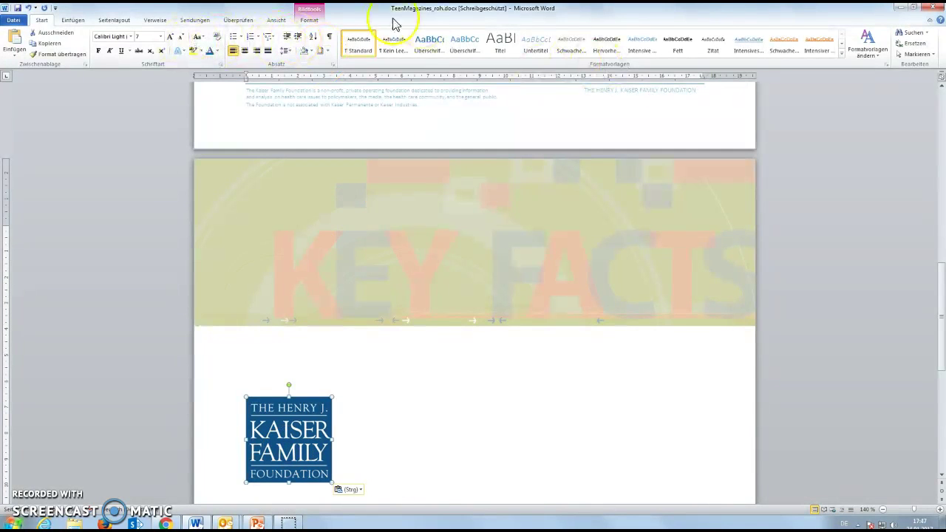
# Resize the logo to 2 cm high and 2 cm wide
pyautogui.click(309, 20)
pyautogui.click(895, 37)
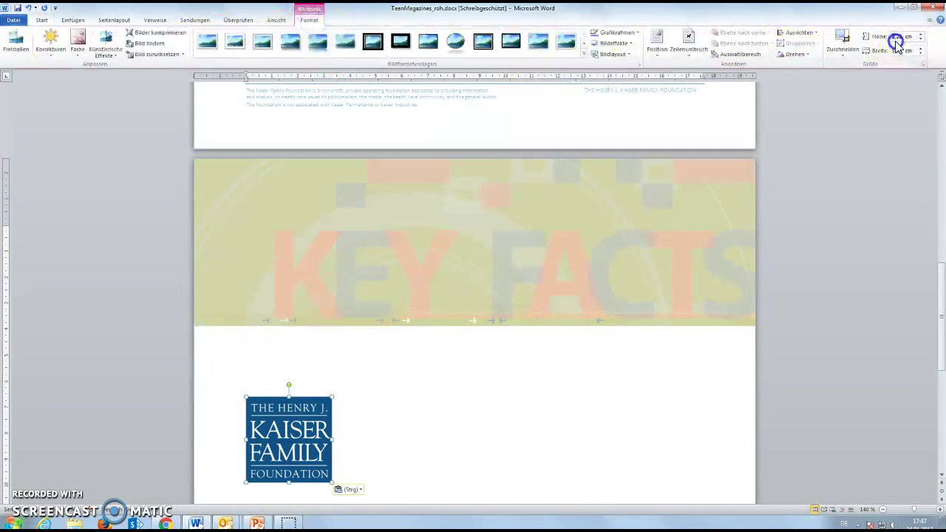
pyautogui.click(892, 38)
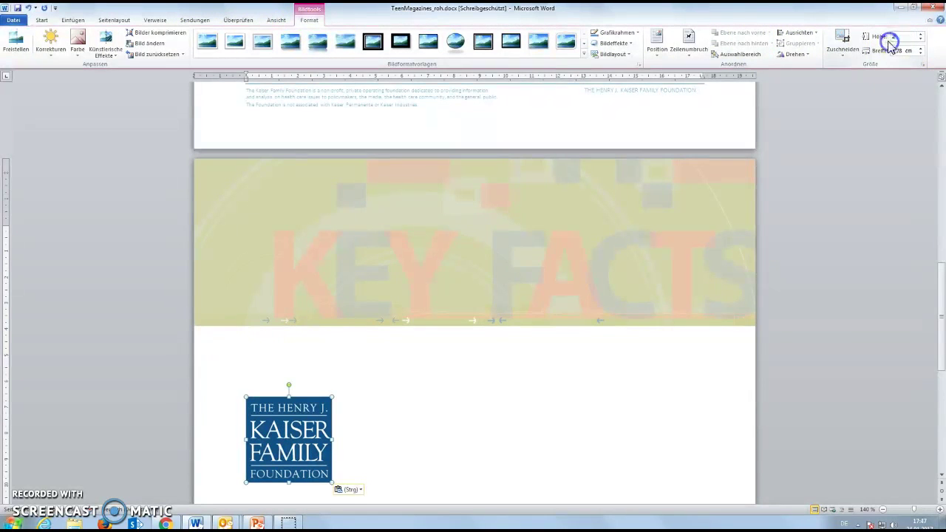
pyautogui.write('2')
pyautogui.click(910, 50)
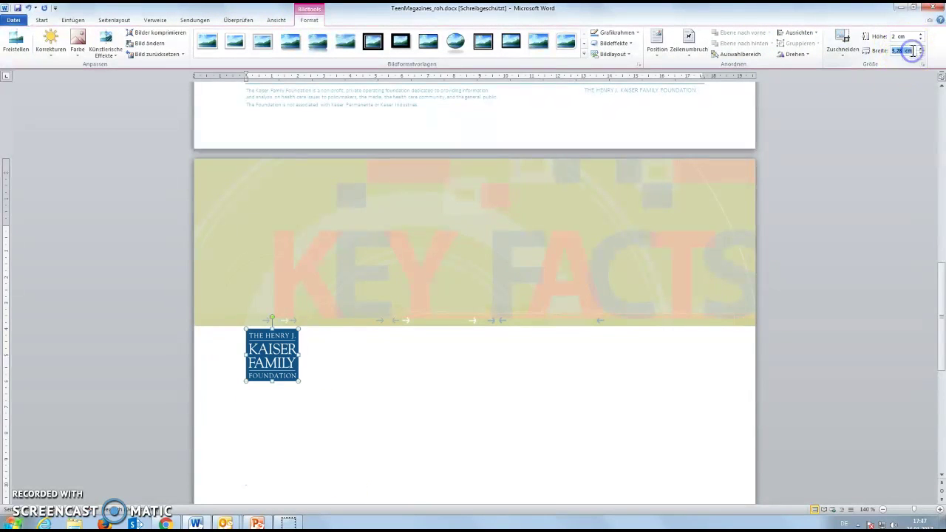
pyautogui.write('2')
pyautogui.click(534, 447)
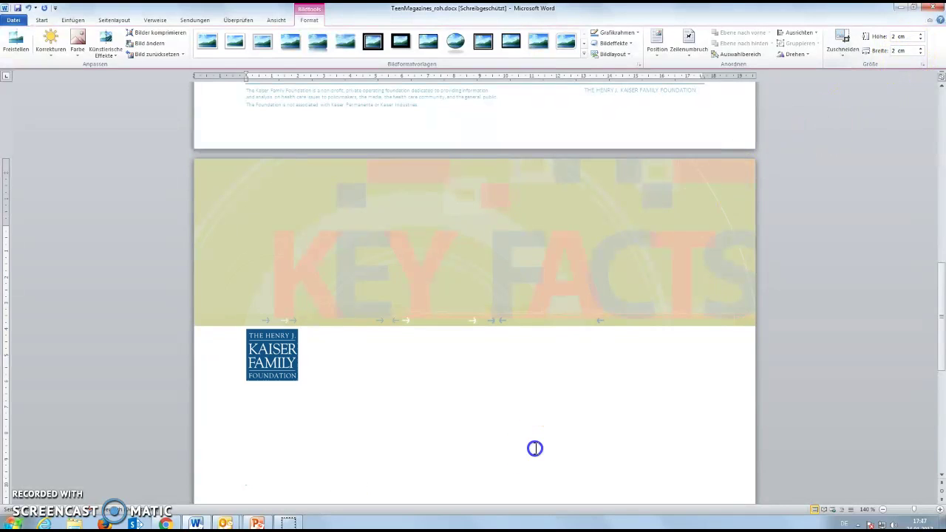
# Set the logo's text wrapping to a floating style
pyautogui.click(250, 350)
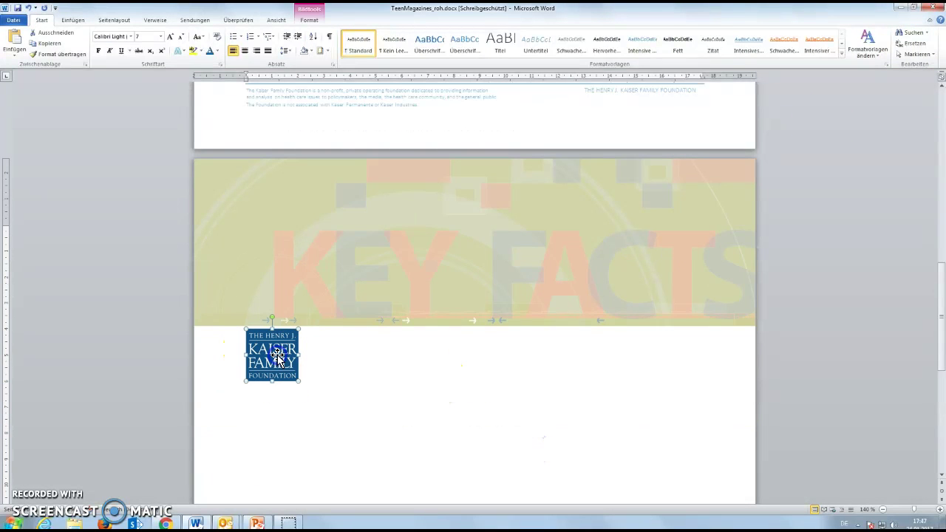
pyautogui.click(308, 21)
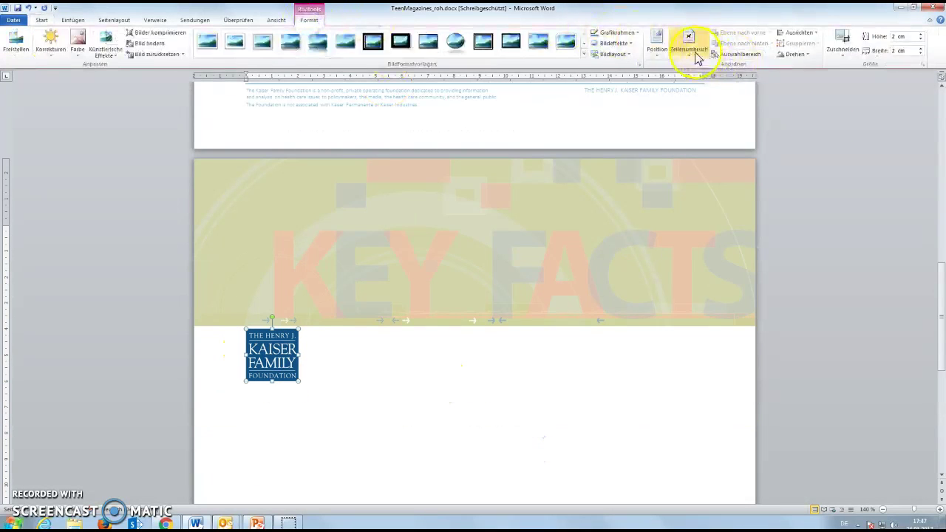
pyautogui.click(691, 44)
pyautogui.click(697, 103)
# Drag the logo down beside the foundation's address lines at the document's end
pyautogui.scroll(3, 465, 111)
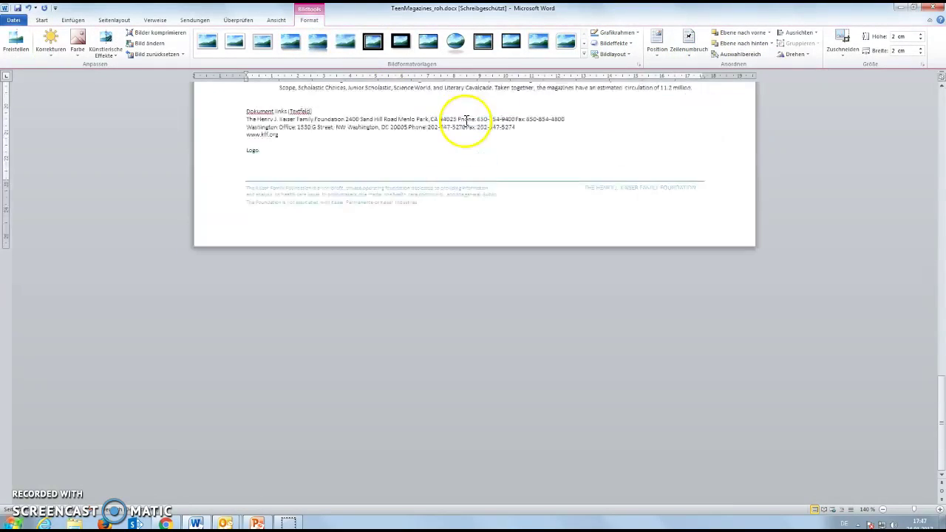
pyautogui.scroll(3, 465, 119)
pyautogui.scroll(5, 466, 122)
pyautogui.scroll(6, 466, 126)
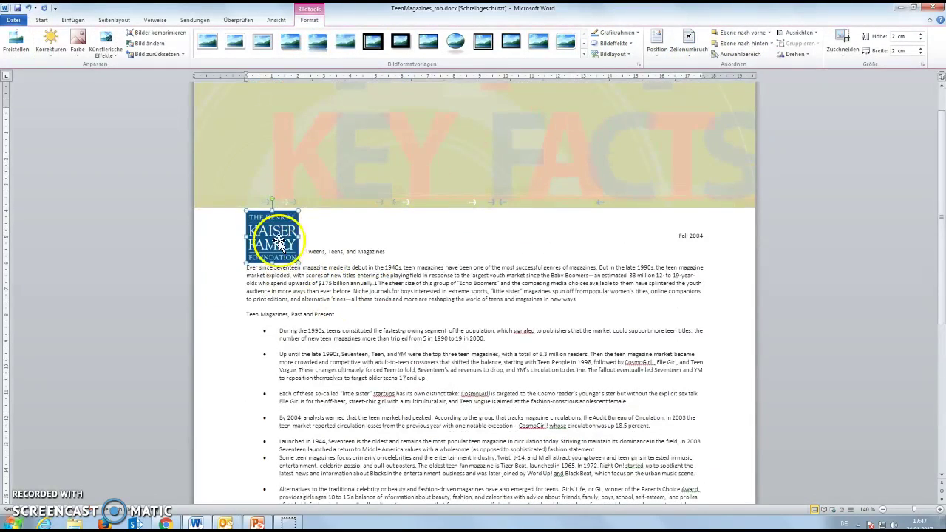
pyautogui.moveTo(273, 238); pyautogui.dragTo(263, 344)
pyautogui.scroll(-1, 287, 353)
pyautogui.moveTo(269, 206); pyautogui.dragTo(273, 341)
pyautogui.scroll(-2, 273, 342)
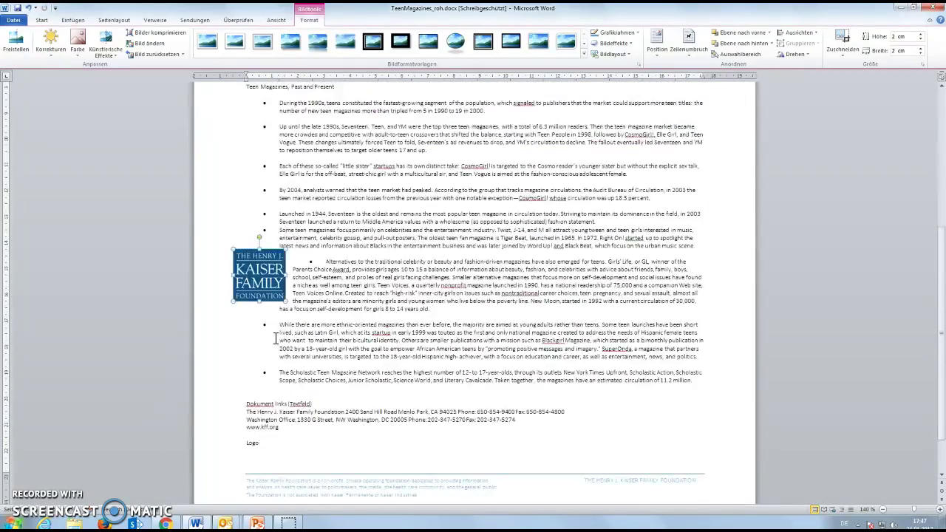
pyautogui.scroll(-2, 273, 341)
pyautogui.moveTo(266, 233); pyautogui.dragTo(275, 390)
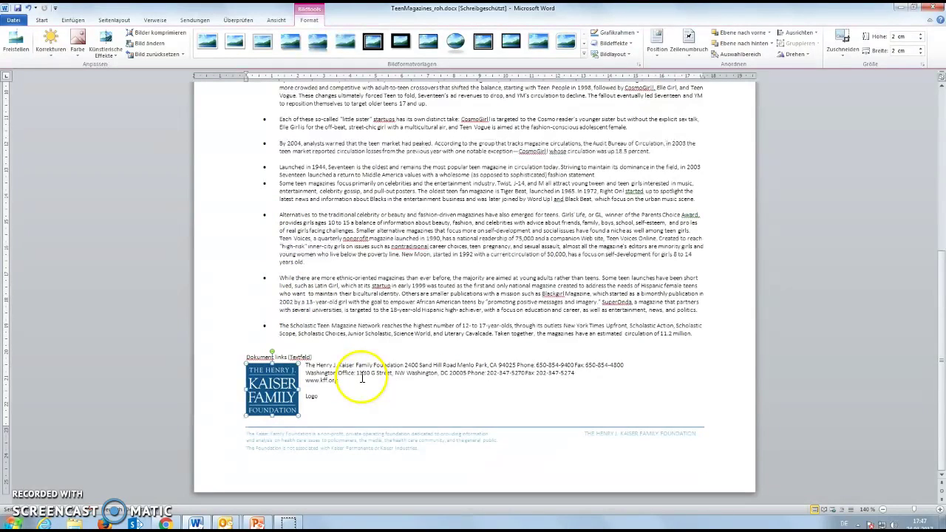
pyautogui.scroll(3, 362, 377)
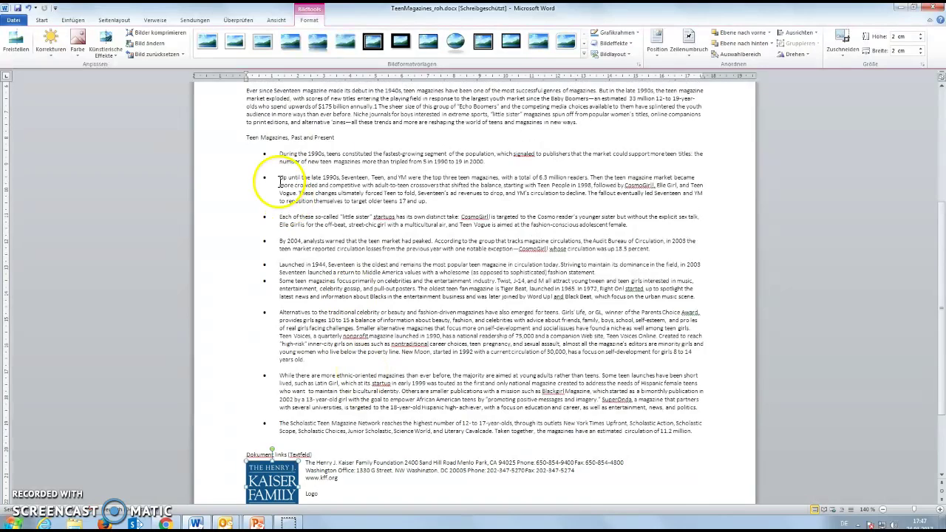
pyautogui.scroll(3, 310, 176)
pyautogui.scroll(1, 311, 176)
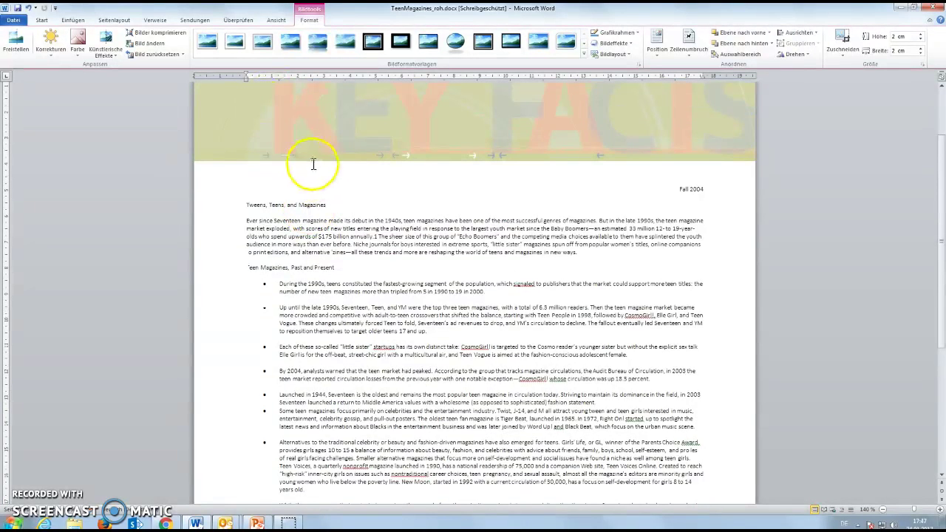
pyautogui.scroll(1, 313, 164)
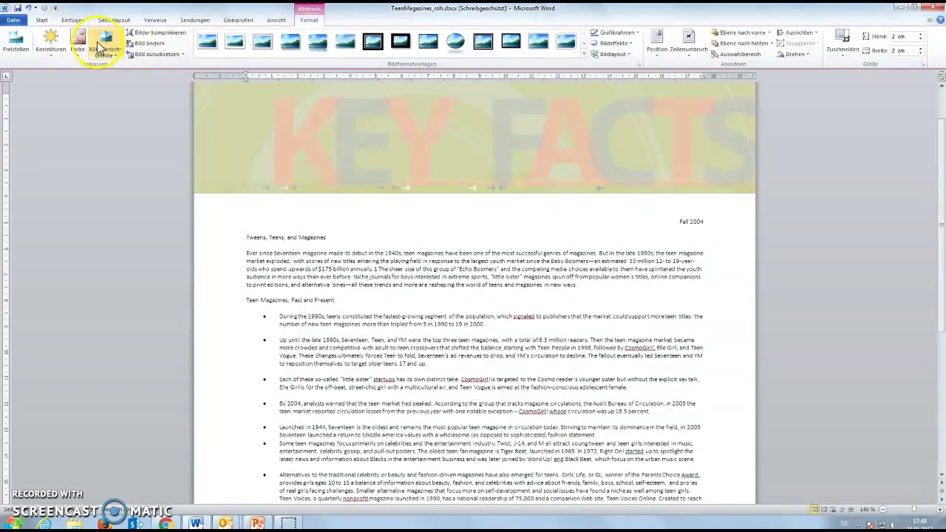
# Set the page colour to Green, Accent 6, lighter 80%
pyautogui.click(114, 20)
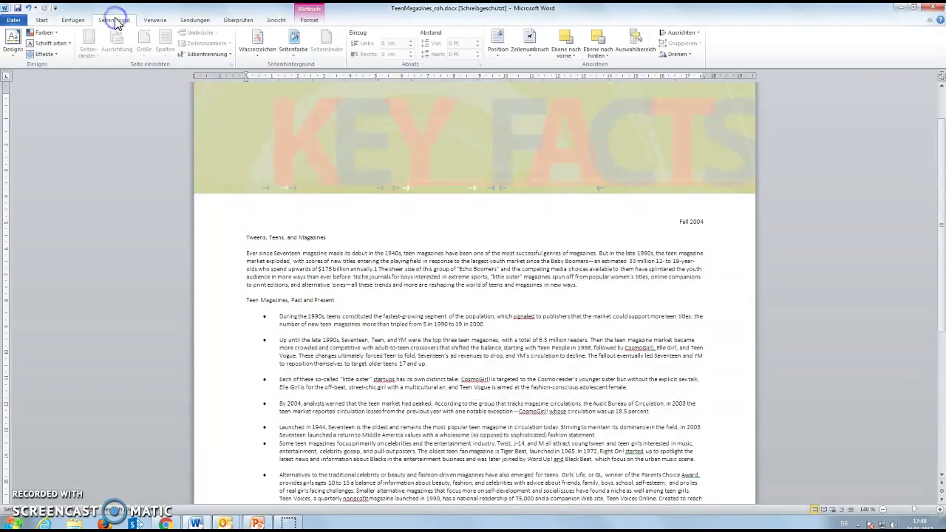
pyautogui.click(294, 49)
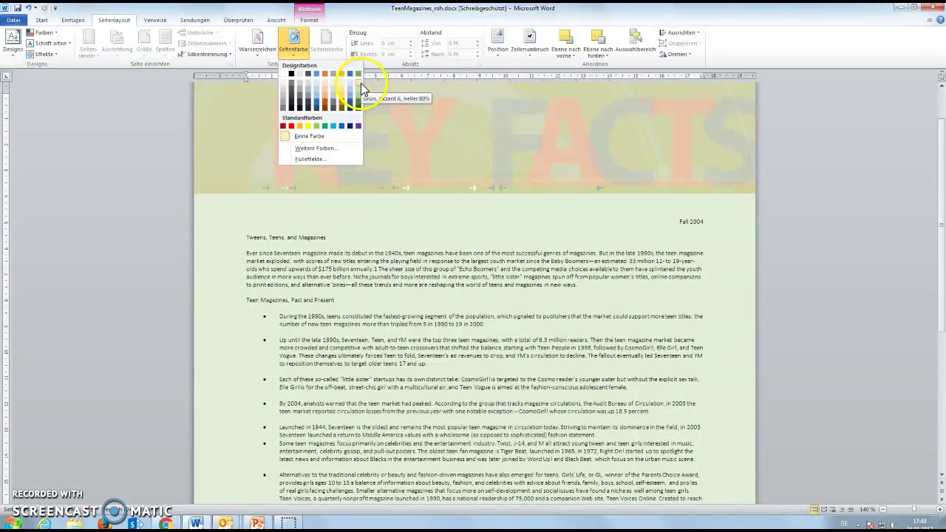
pyautogui.click(360, 83)
pyautogui.click(433, 261)
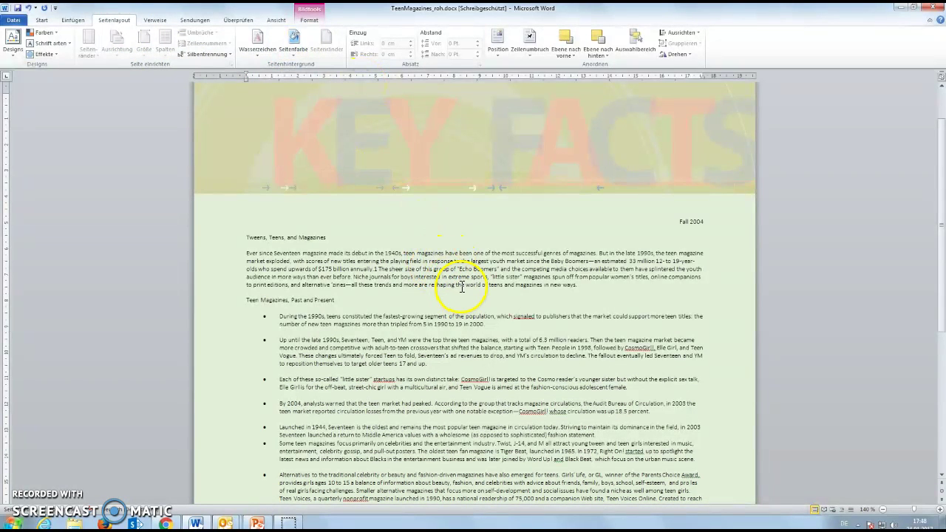
pyautogui.scroll(-1, 462, 286)
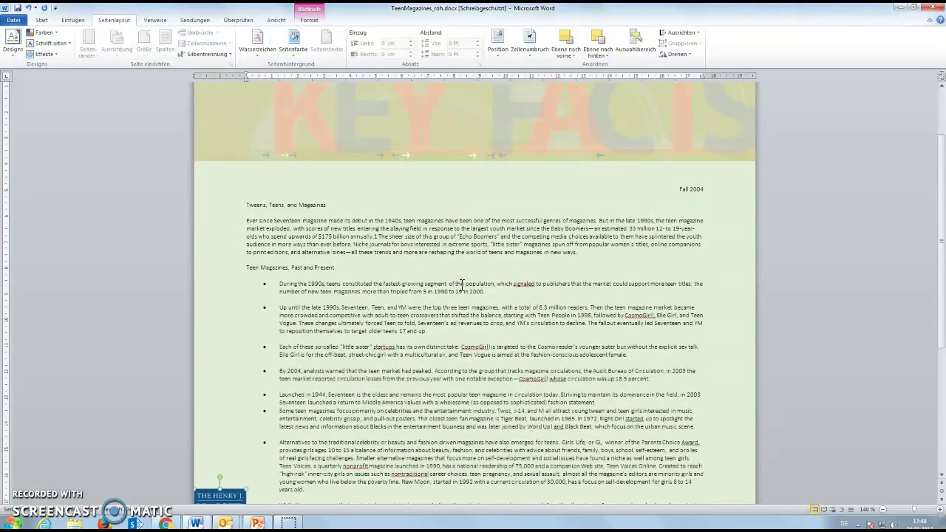
pyautogui.scroll(-1, 462, 286)
pyautogui.scroll(-2, 462, 286)
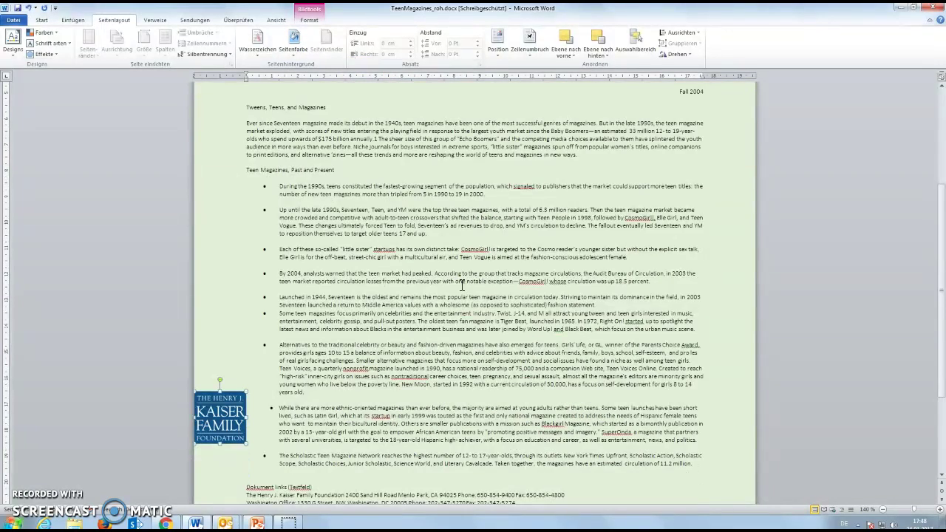
pyautogui.scroll(-1, 462, 286)
pyautogui.scroll(1, 461, 286)
# Lay out the article text, title to last bullet, in two columns with reduced spacing
pyautogui.moveTo(701, 464)
pyautogui.mouseDown()
pyautogui.moveTo(264, 136)
pyautogui.moveTo(246, 111)
pyautogui.mouseUp()
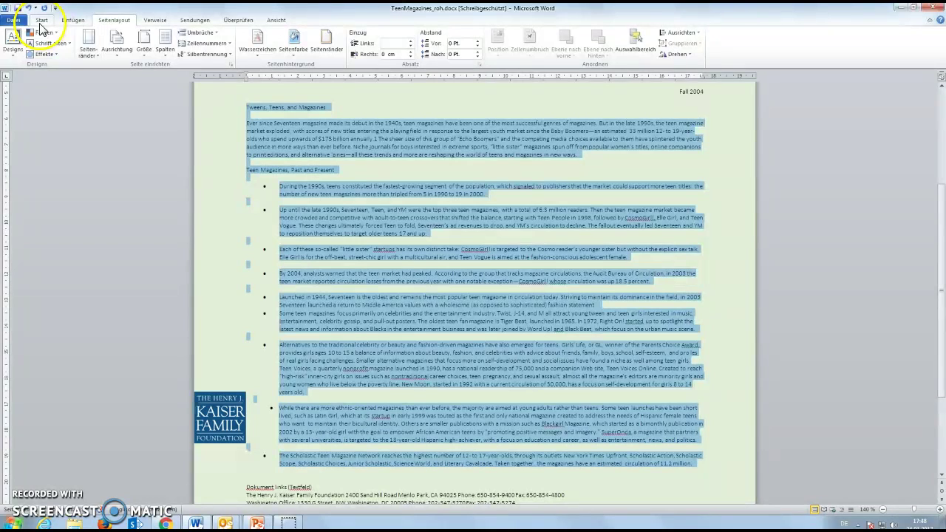
pyautogui.click(167, 55)
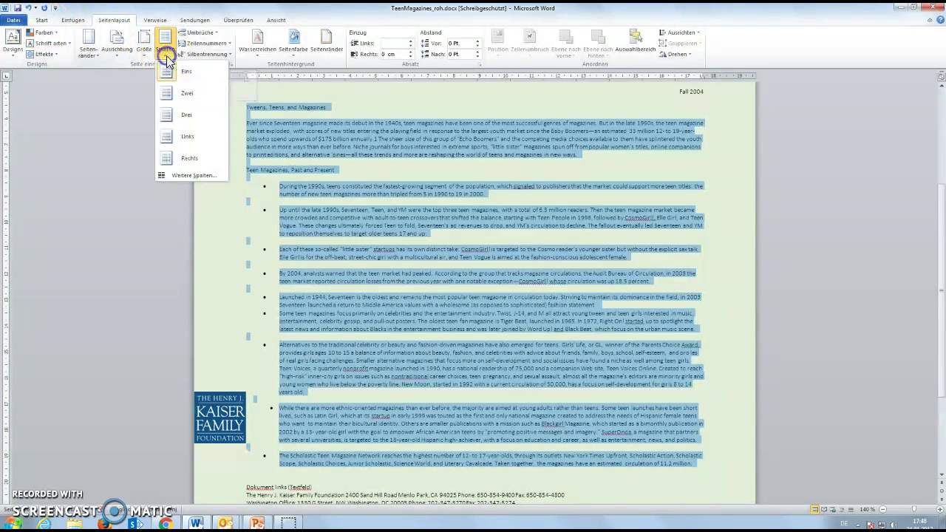
pyautogui.click(193, 175)
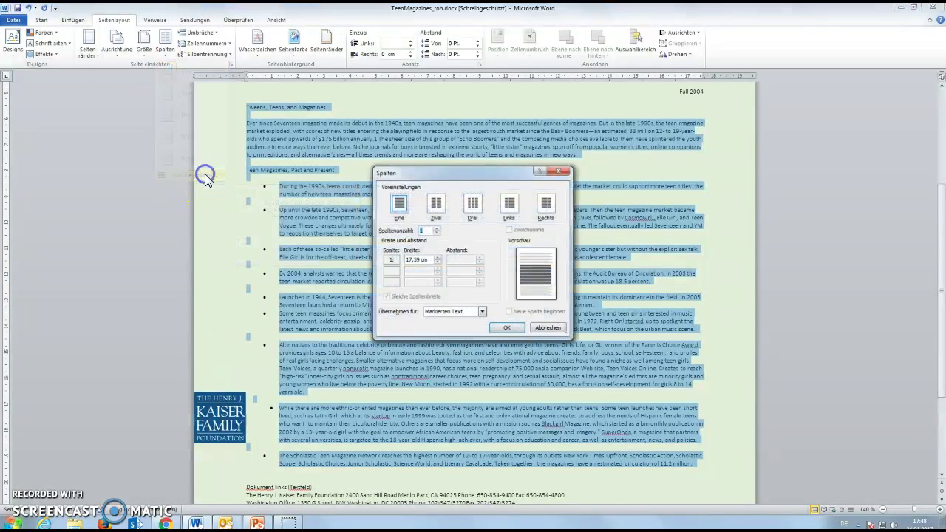
pyautogui.click(436, 206)
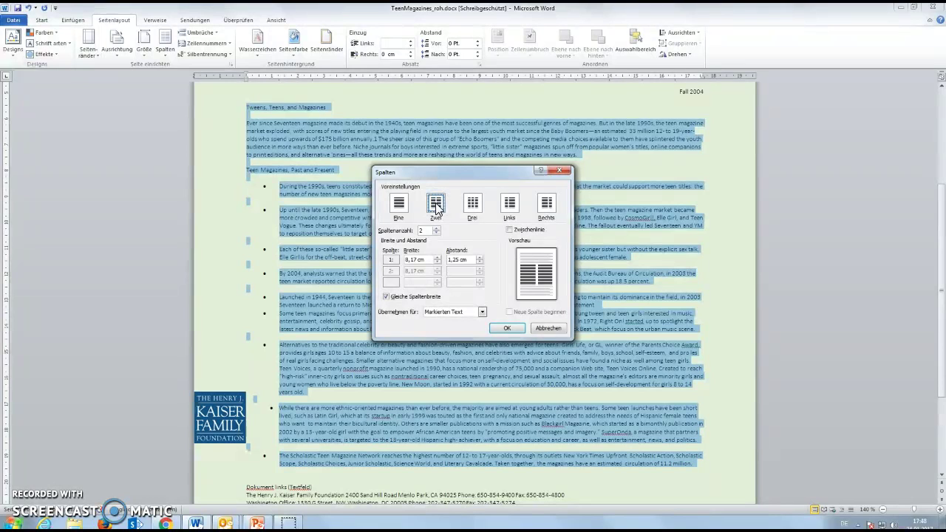
pyautogui.click(480, 262)
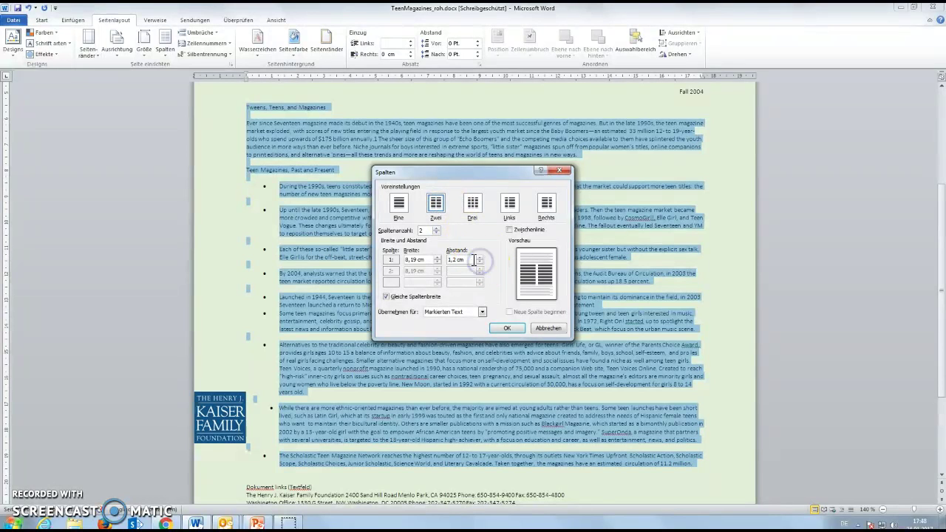
pyautogui.click(480, 264)
pyautogui.click(479, 264)
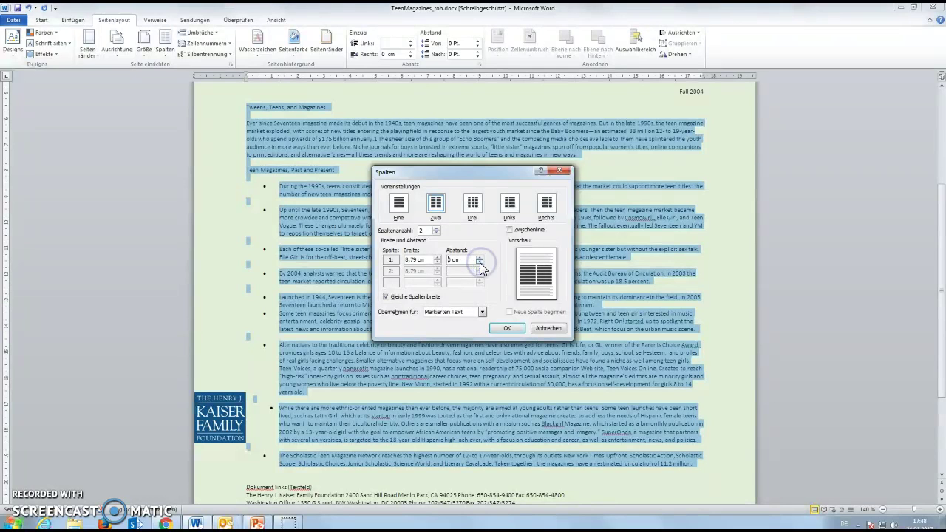
pyautogui.click(507, 328)
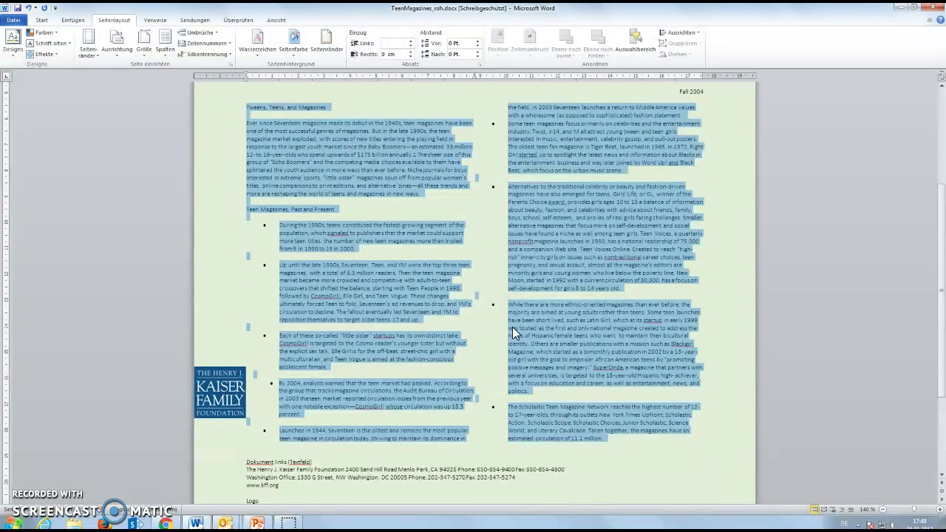
pyautogui.scroll(2, 512, 327)
pyautogui.scroll(-1, 514, 328)
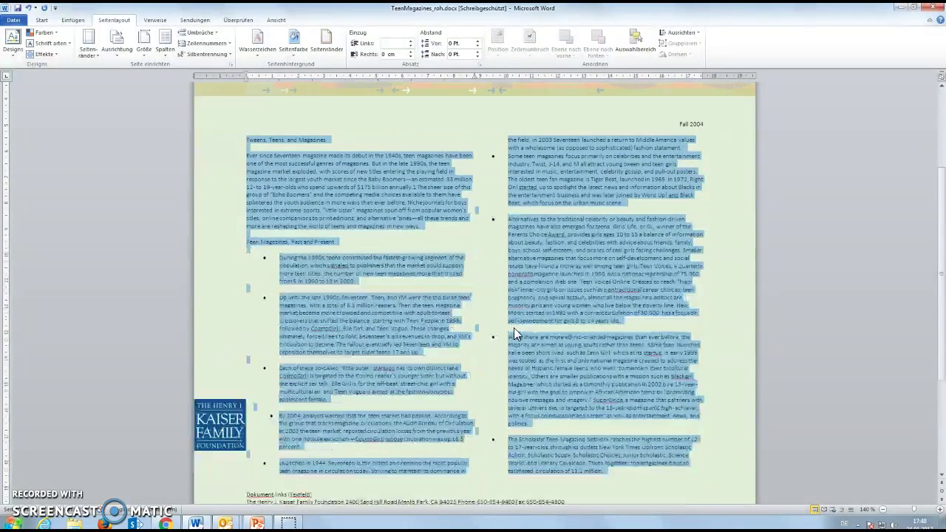
pyautogui.scroll(-3, 513, 328)
pyautogui.scroll(2, 513, 327)
pyautogui.scroll(2, 513, 327)
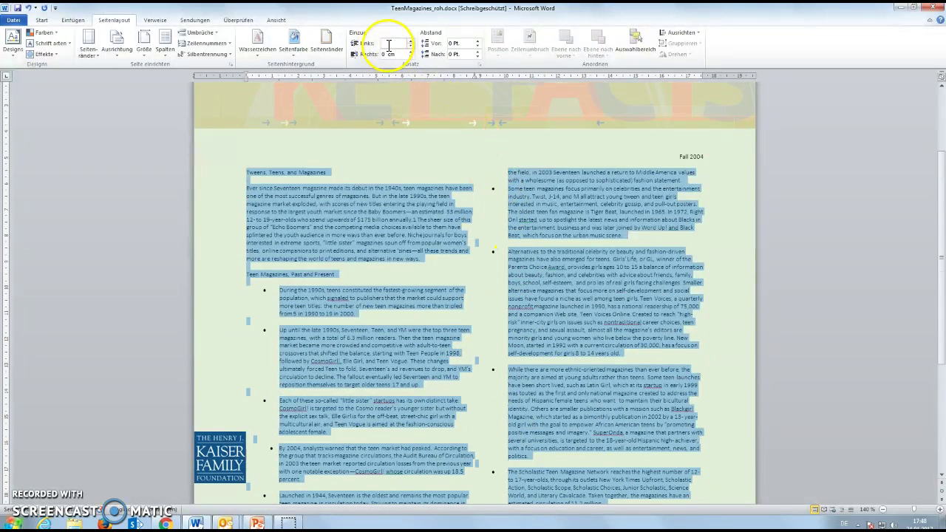
pyautogui.click(530, 213)
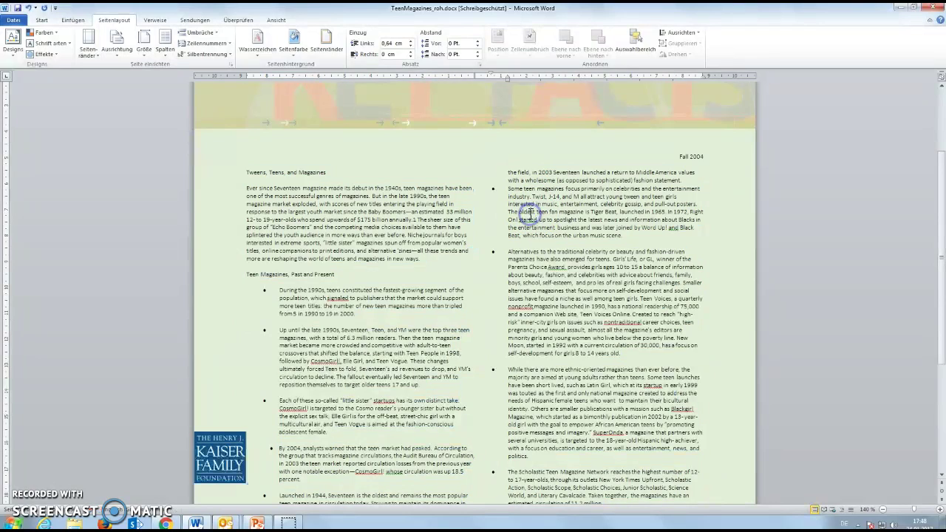
pyautogui.scroll(-2, 528, 213)
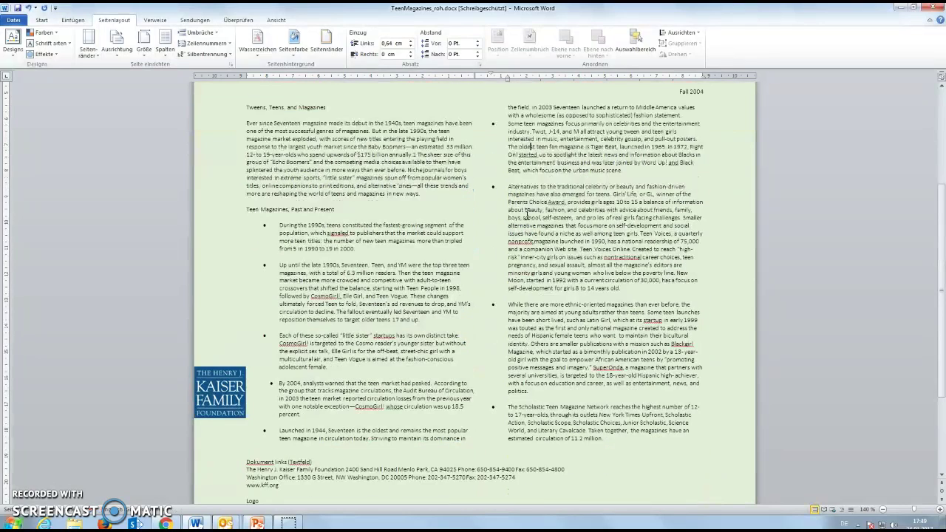
pyautogui.scroll(-2, 527, 213)
pyautogui.click(561, 286)
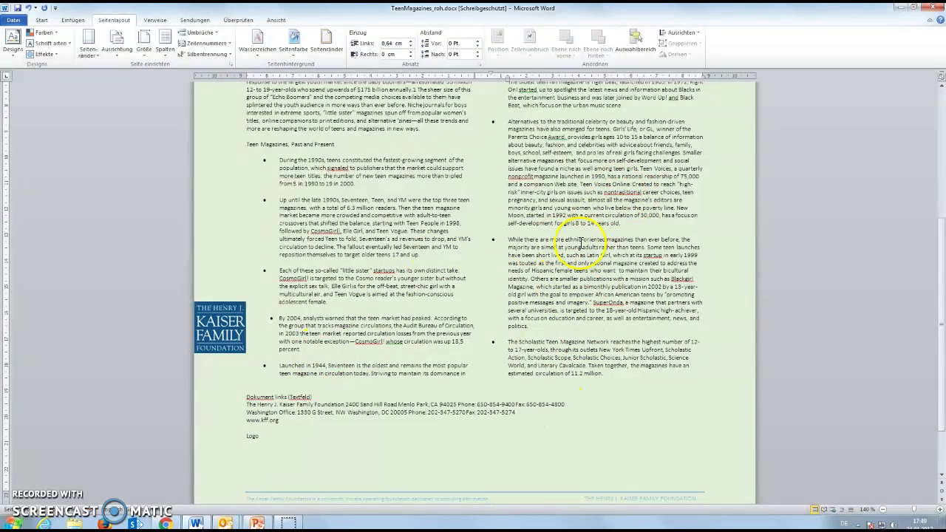
pyautogui.click(263, 437)
pyautogui.press('BackSpace')
pyautogui.press('BackSpace')
pyautogui.press('BackSpace')
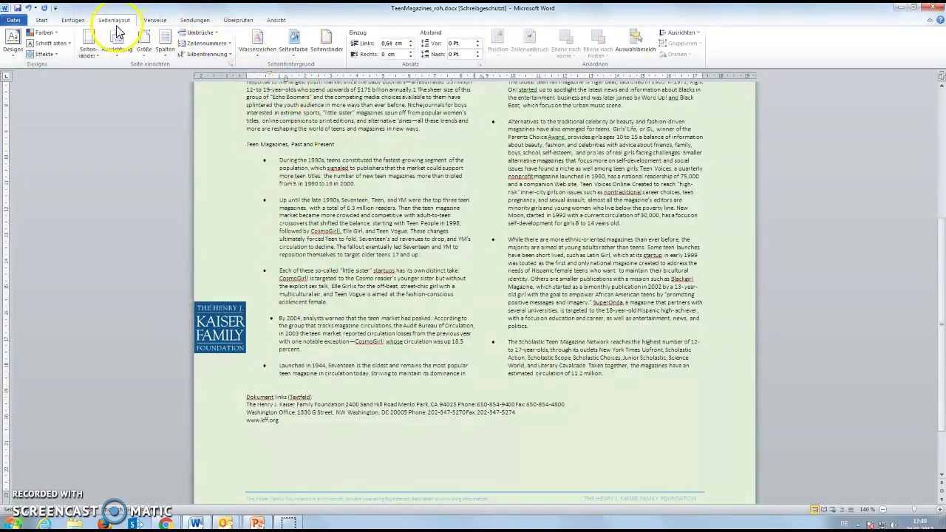
pyautogui.click(214, 34)
pyautogui.click(239, 88)
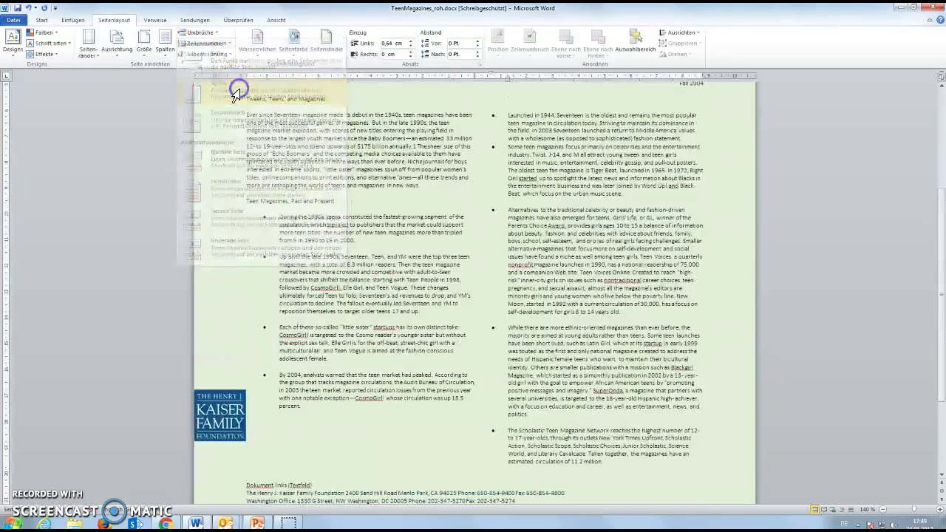
pyautogui.scroll(2, 455, 254)
pyautogui.scroll(1, 454, 251)
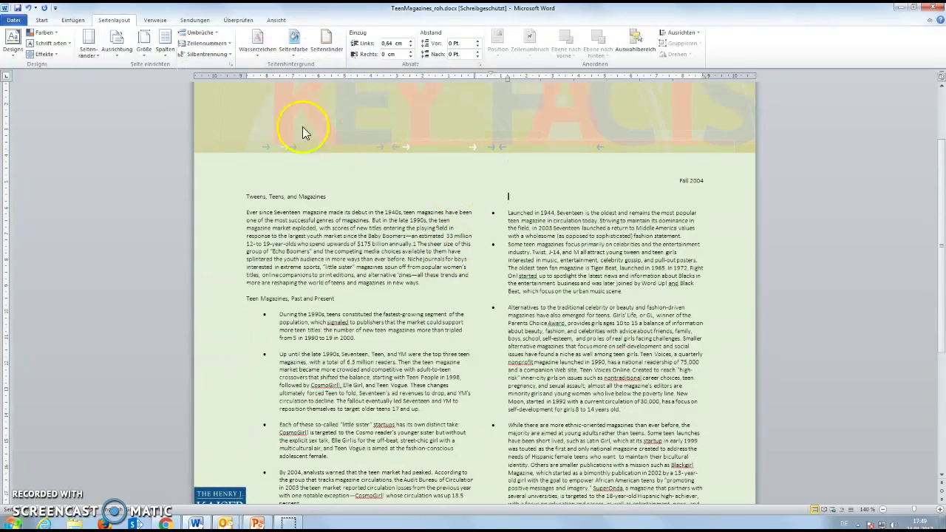
pyautogui.scroll(-2, 350, 264)
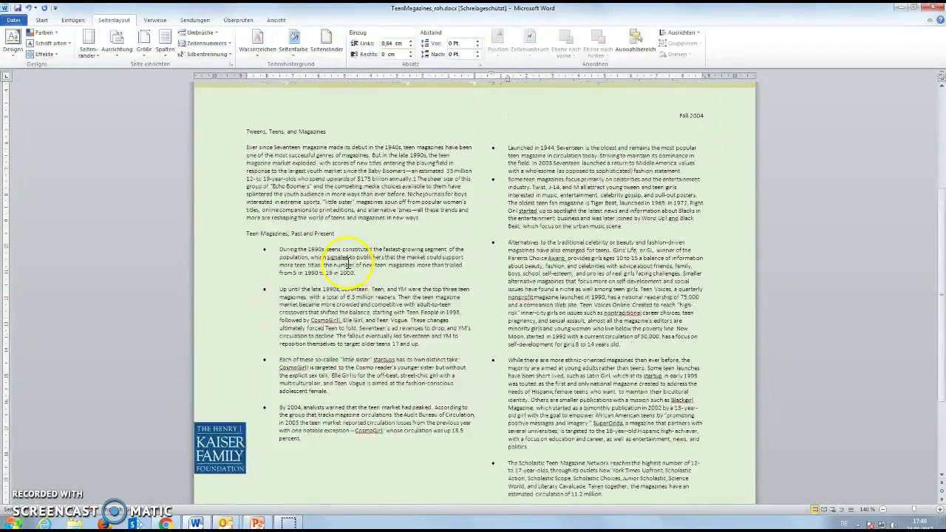
pyautogui.scroll(-2, 628, 339)
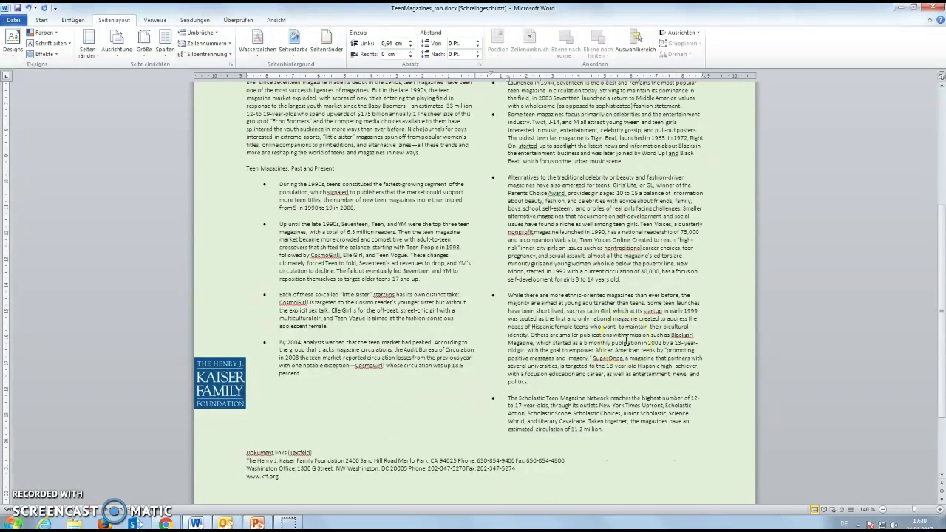
pyautogui.scroll(2, 627, 340)
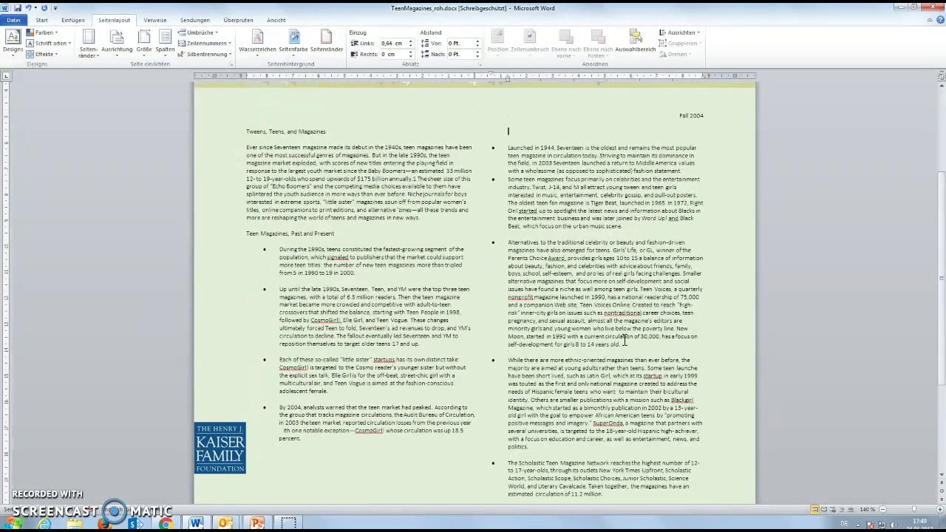
# Give the left column's text a 2 cm left indent
pyautogui.moveTo(302, 437); pyautogui.dragTo(249, 134)
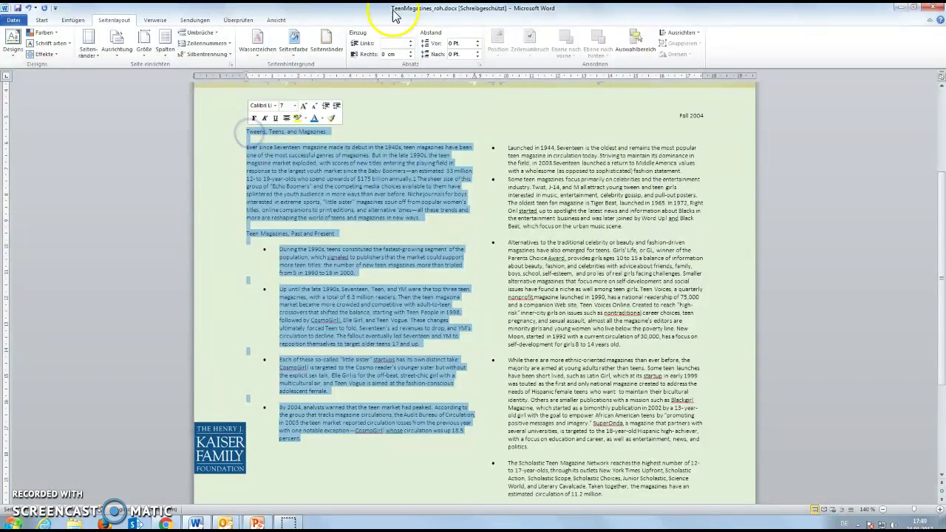
pyautogui.click(412, 45)
pyautogui.click(412, 44)
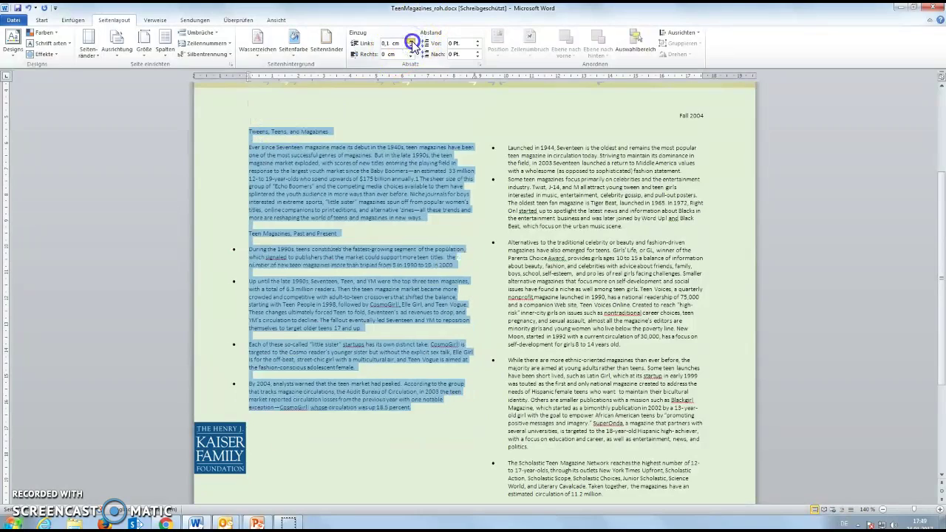
pyautogui.click(413, 44)
pyautogui.click(412, 45)
pyautogui.click(413, 45)
pyautogui.click(413, 44)
pyautogui.click(413, 45)
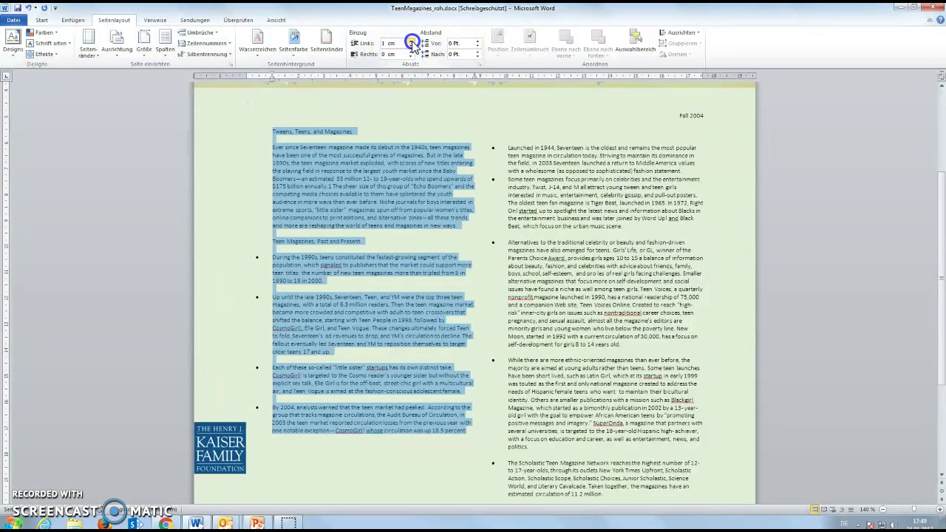
pyautogui.click(412, 45)
pyautogui.click(412, 44)
pyautogui.click(412, 44)
pyautogui.click(412, 44)
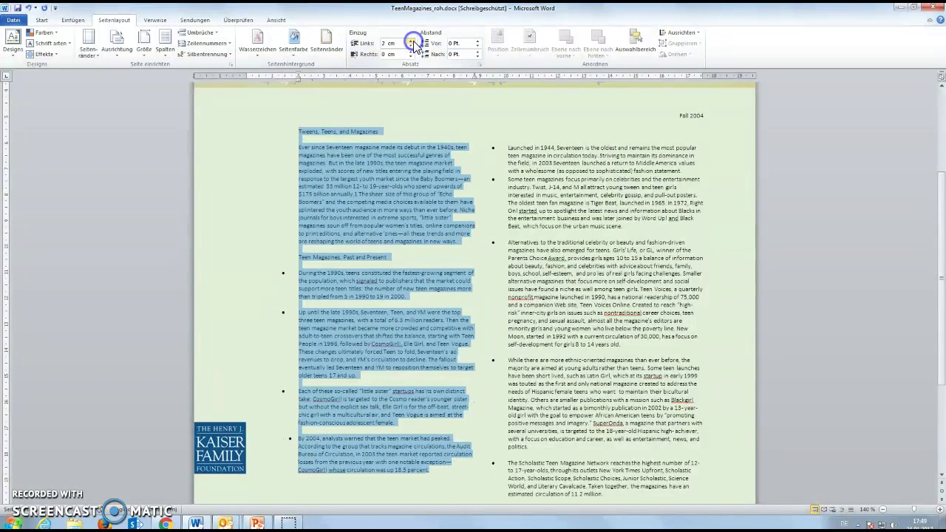
pyautogui.click(584, 314)
# Give the right column's text a 2 cm left indent
pyautogui.scroll(-3, 584, 314)
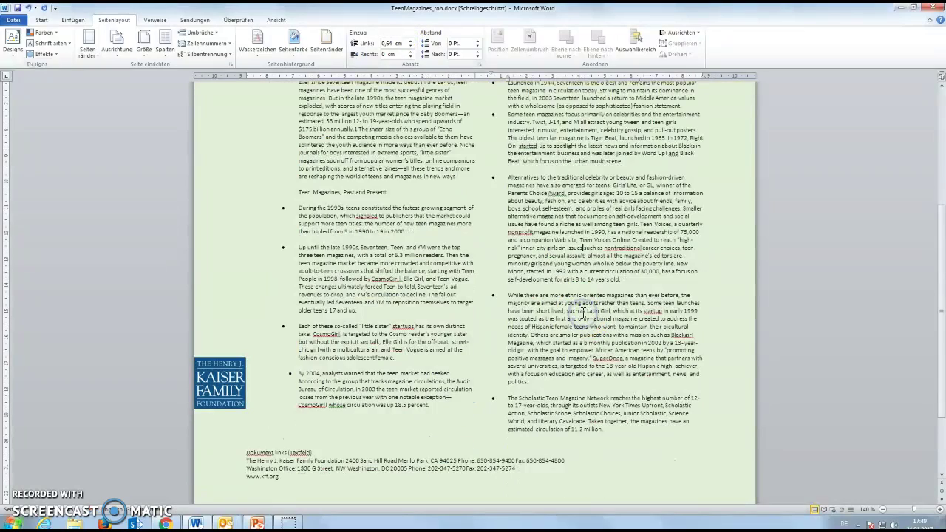
pyautogui.moveTo(606, 436); pyautogui.dragTo(507, 131)
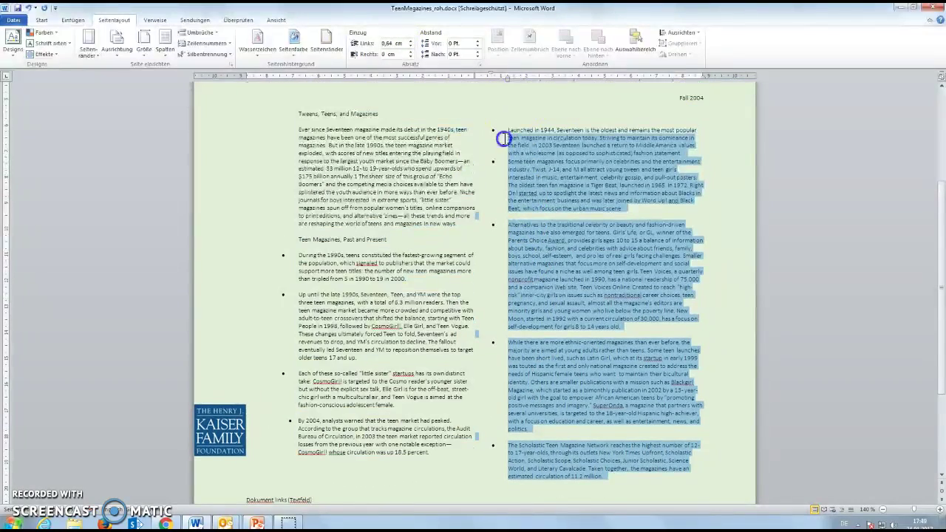
pyautogui.click(412, 45)
pyautogui.click(412, 46)
pyautogui.click(412, 46)
pyautogui.click(412, 42)
pyautogui.click(412, 42)
pyautogui.click(412, 42)
pyautogui.click(412, 42)
pyautogui.click(411, 42)
pyautogui.click(412, 42)
pyautogui.click(411, 42)
pyautogui.click(411, 42)
pyautogui.click(411, 42)
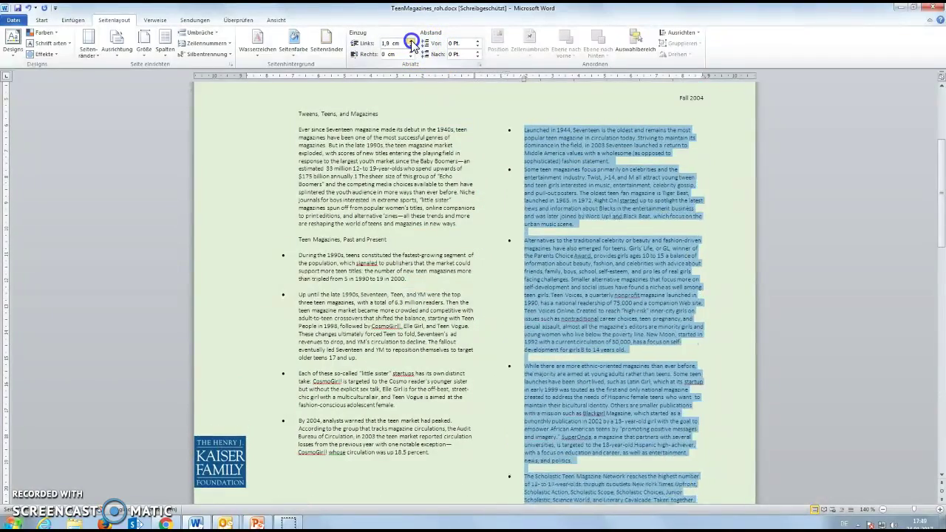
pyautogui.click(411, 42)
# Select the heading 'Tweens, Teens, and Magazines'
pyautogui.scroll(2, 410, 130)
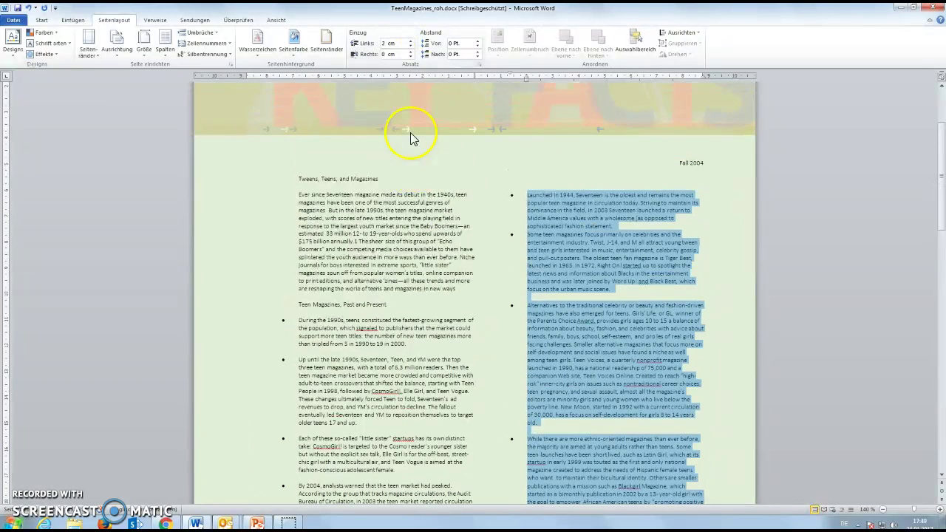
pyautogui.scroll(-2, 488, 272)
pyautogui.click(446, 276)
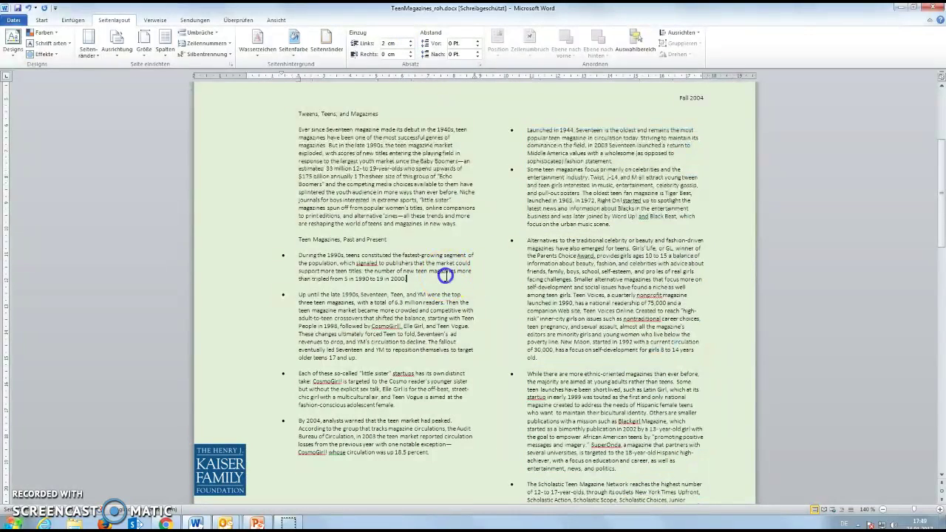
pyautogui.moveTo(385, 114); pyautogui.dragTo(290, 113)
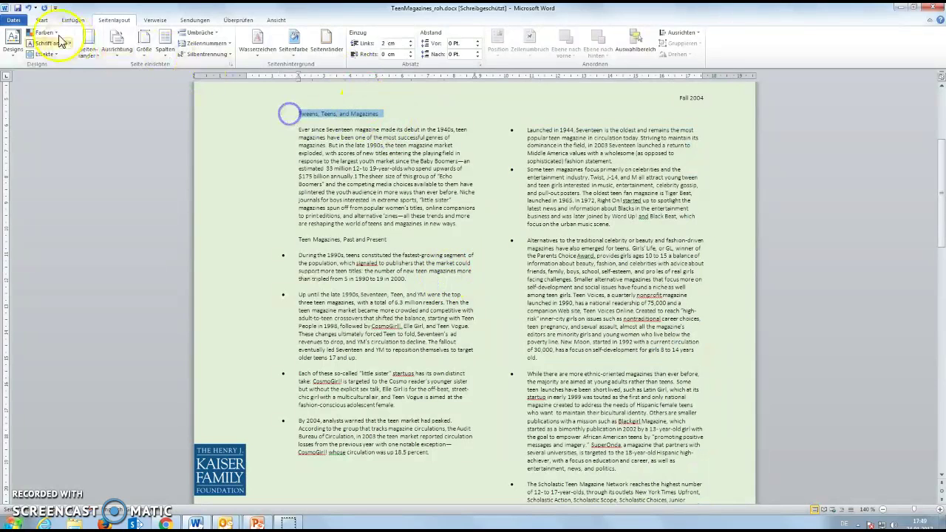
# Apply bold and size 11 to 'Tweens, Teens, and Magazines' and 'Teen Magazines, Past and Present'
pyautogui.click(42, 20)
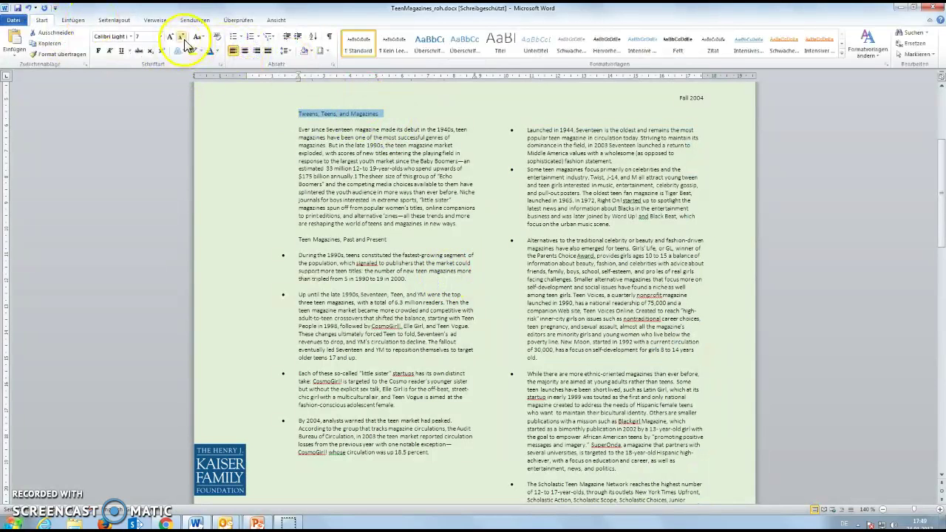
pyautogui.click(98, 50)
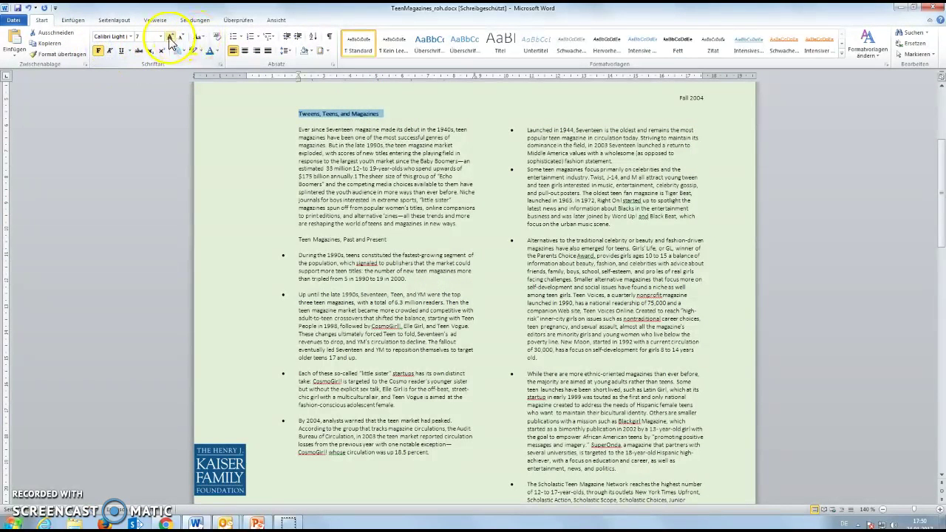
pyautogui.click(169, 37)
pyautogui.click(169, 36)
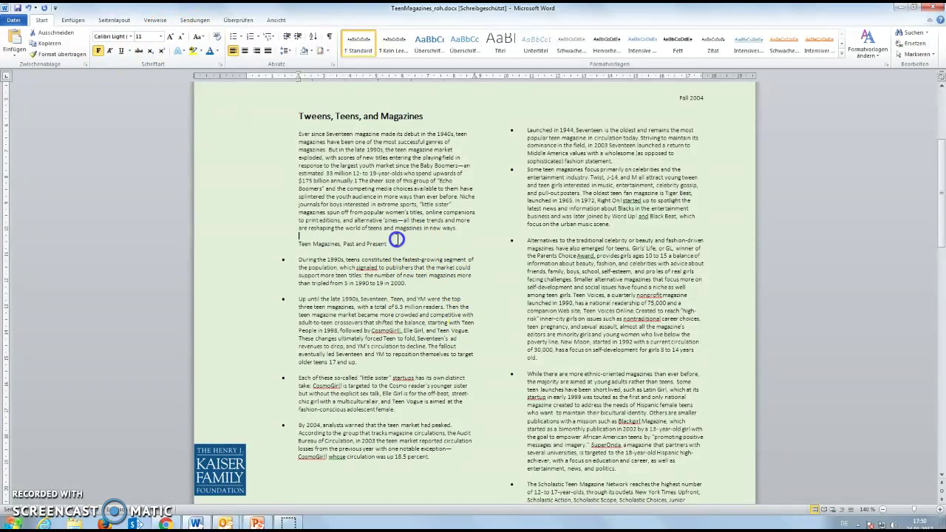
pyautogui.moveTo(398, 242); pyautogui.dragTo(309, 236)
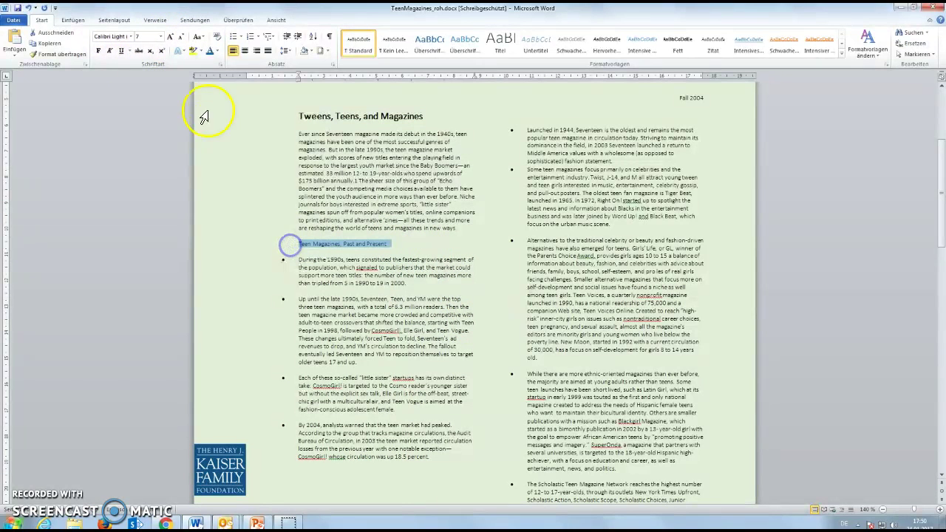
pyautogui.click(96, 51)
pyautogui.click(169, 37)
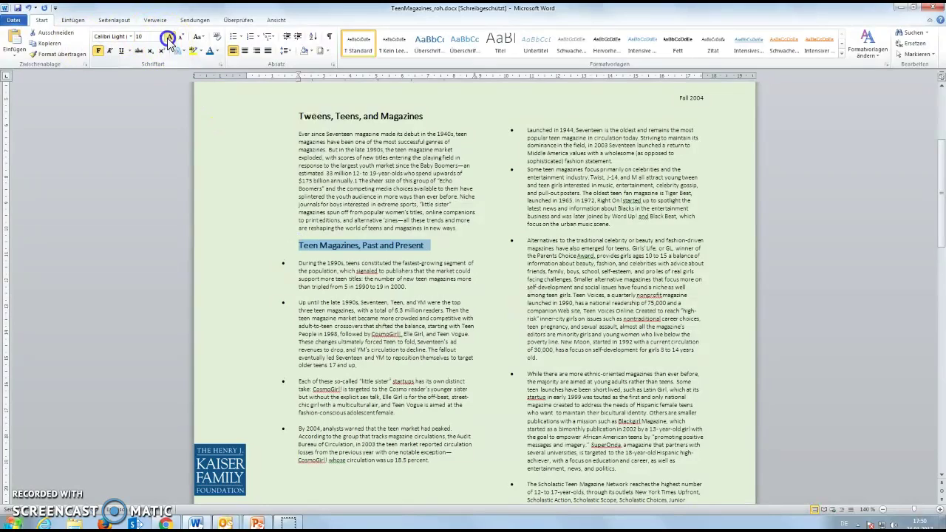
pyautogui.click(398, 116)
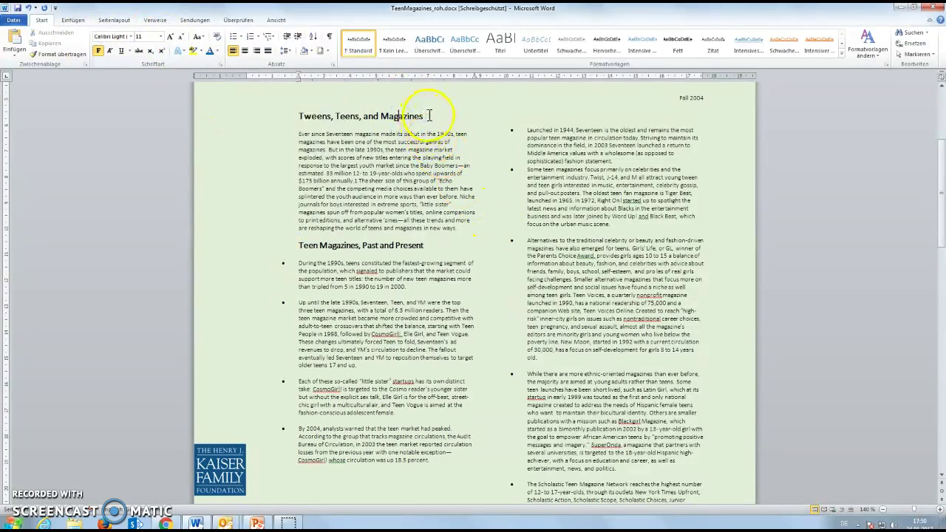
# Move the foundation logo further onto the page below the left column
pyautogui.scroll(-3, 468, 266)
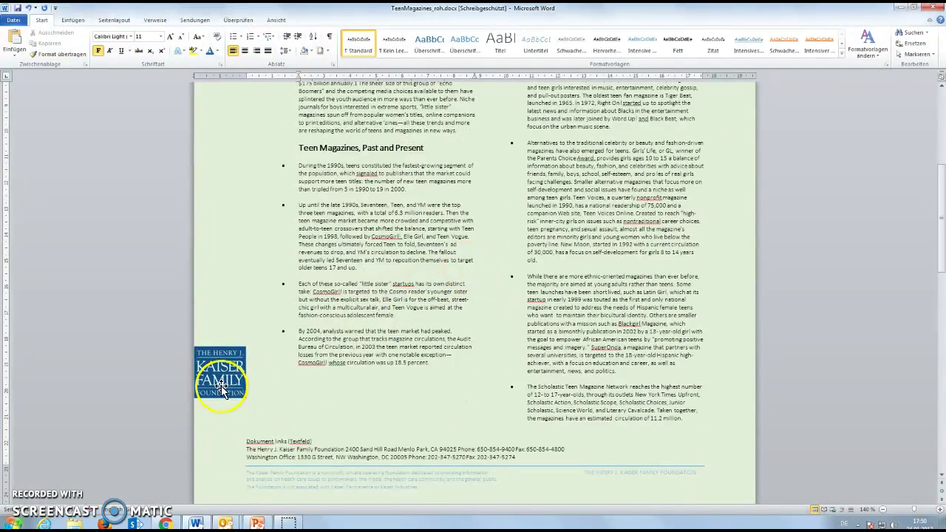
pyautogui.moveTo(221, 385); pyautogui.dragTo(273, 413)
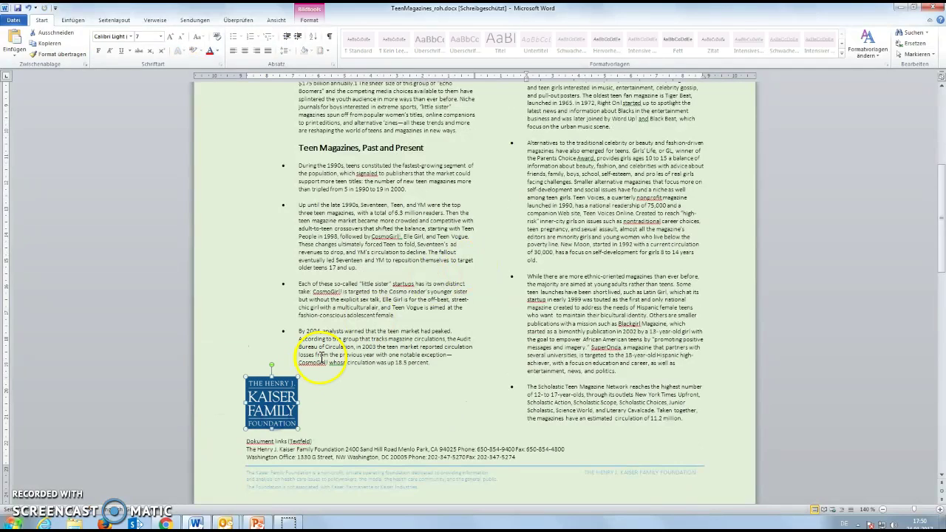
pyautogui.scroll(1, 378, 301)
pyautogui.scroll(1, 414, 325)
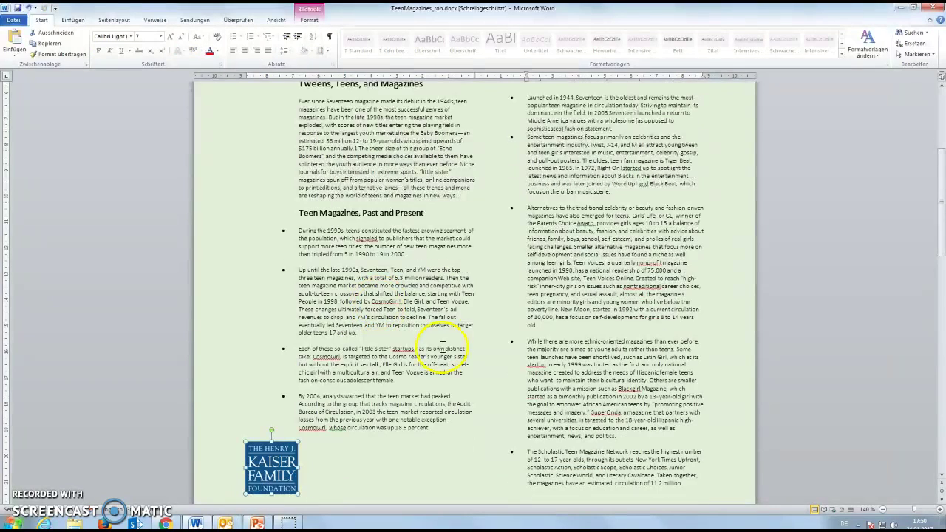
# Raise the left column text's left indent to 2,3 cm
pyautogui.moveTo(429, 427); pyautogui.dragTo(301, 119)
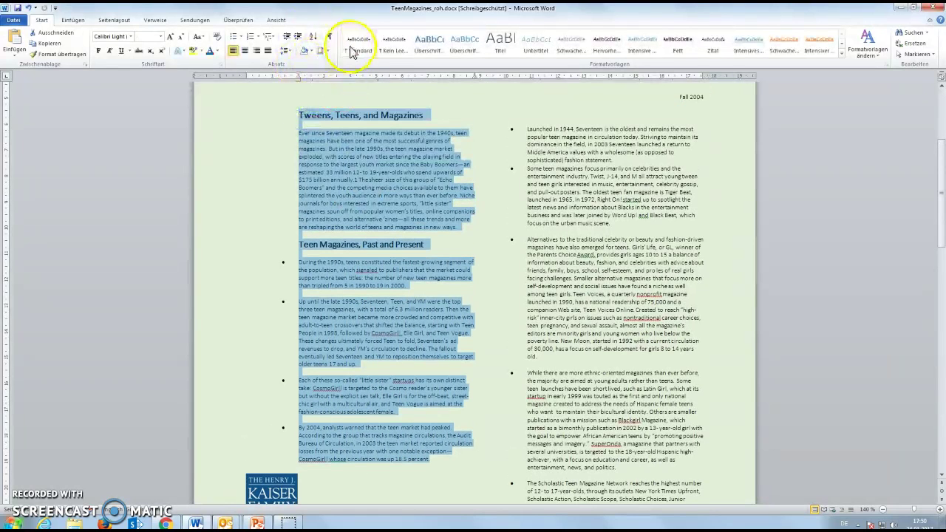
pyautogui.click(114, 20)
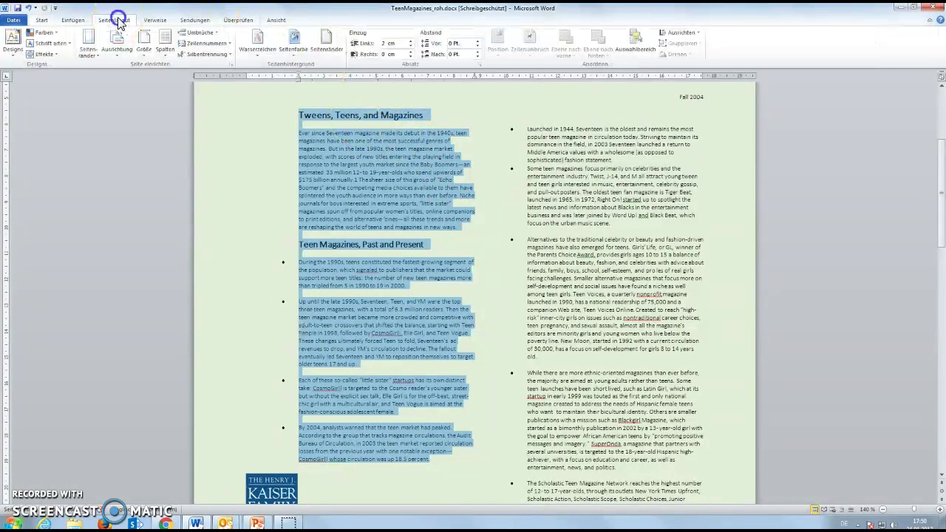
pyautogui.click(411, 41)
pyautogui.click(411, 42)
pyautogui.click(411, 41)
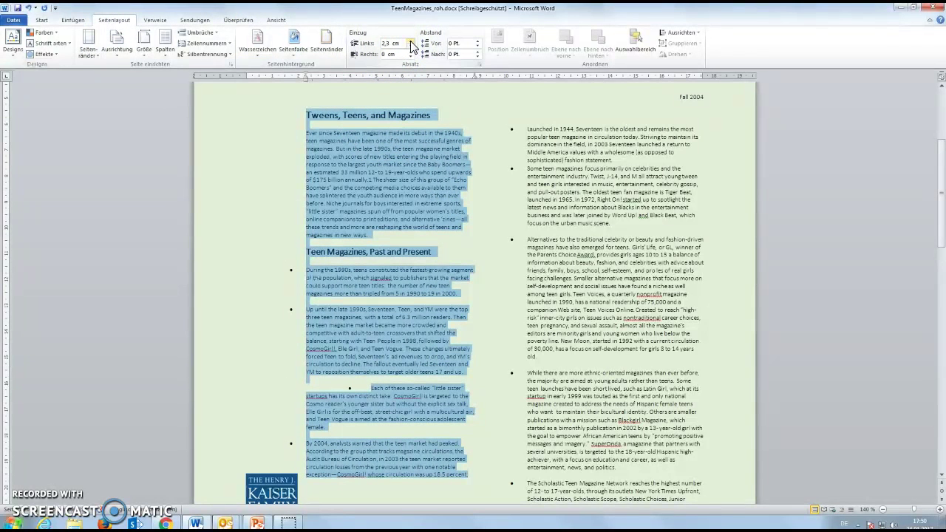
pyautogui.click(229, 229)
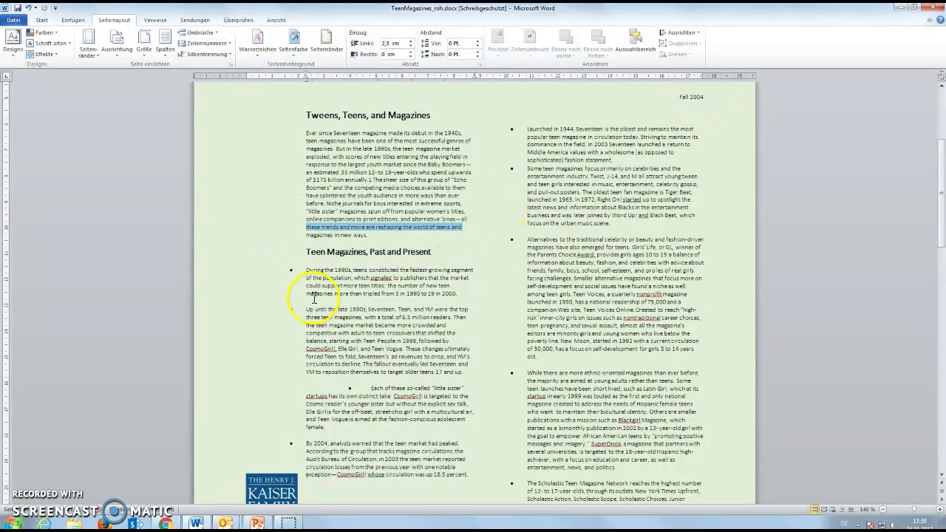
pyautogui.scroll(-4, 314, 298)
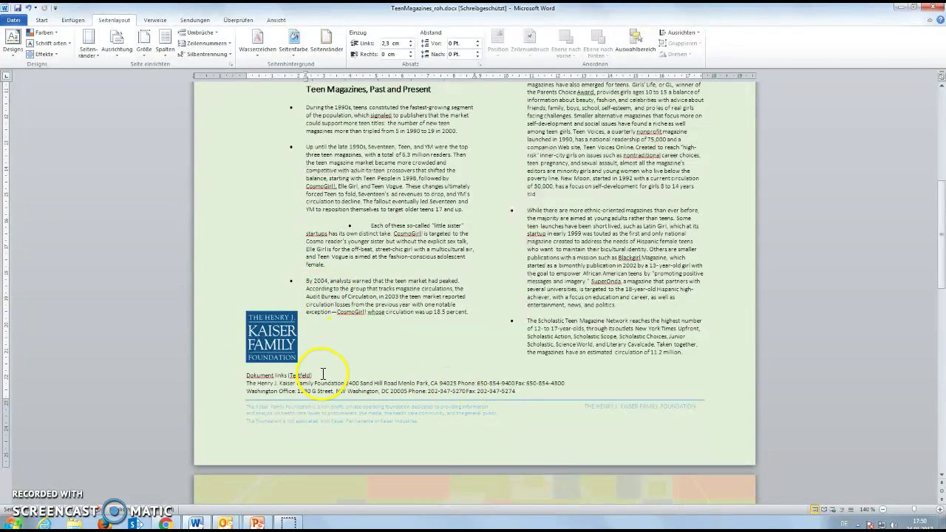
# Delete the 'Dokument links (Textfeld)' placeholder line and the three address lines
pyautogui.moveTo(312, 375); pyautogui.dragTo(264, 376)
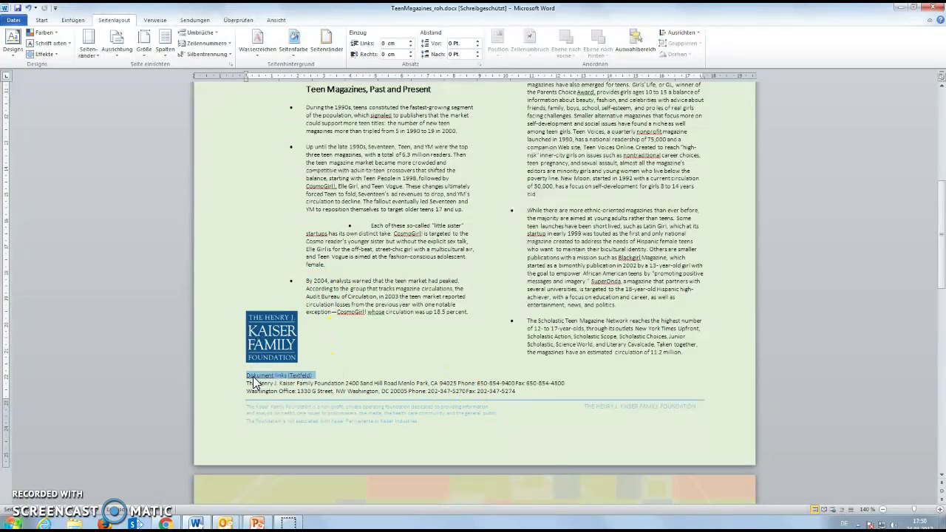
pyautogui.press('Delete')
pyautogui.moveTo(274, 393); pyautogui.dragTo(247, 376)
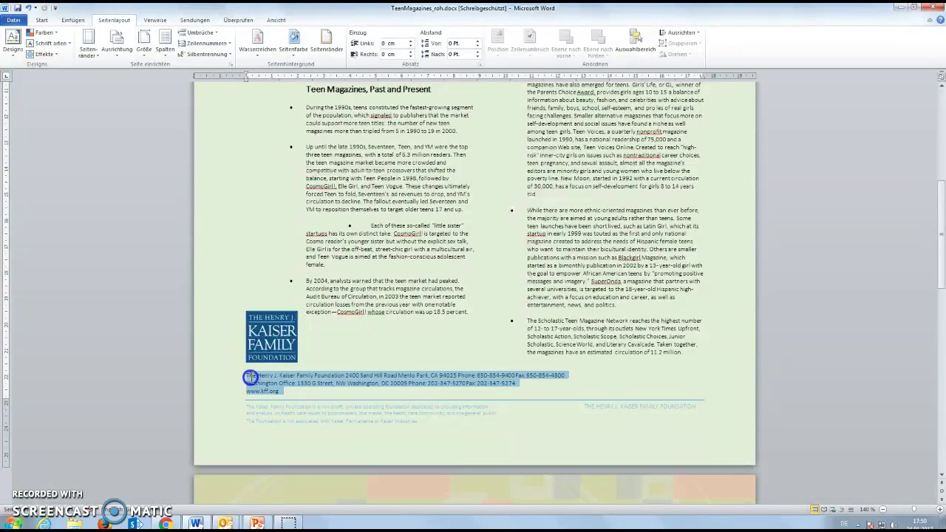
pyautogui.press('Delete')
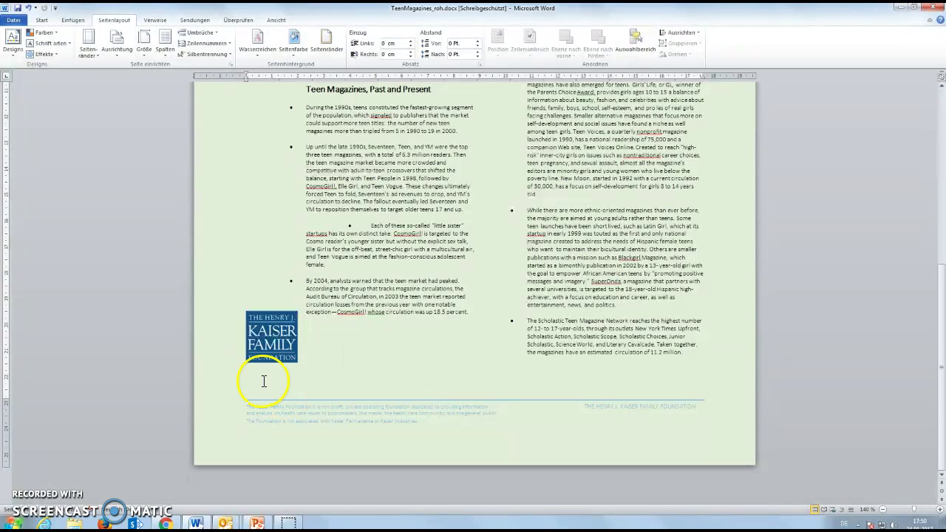
# Draw a text box in the left margin, paste the address into it, and enlarge it
pyautogui.click(69, 22)
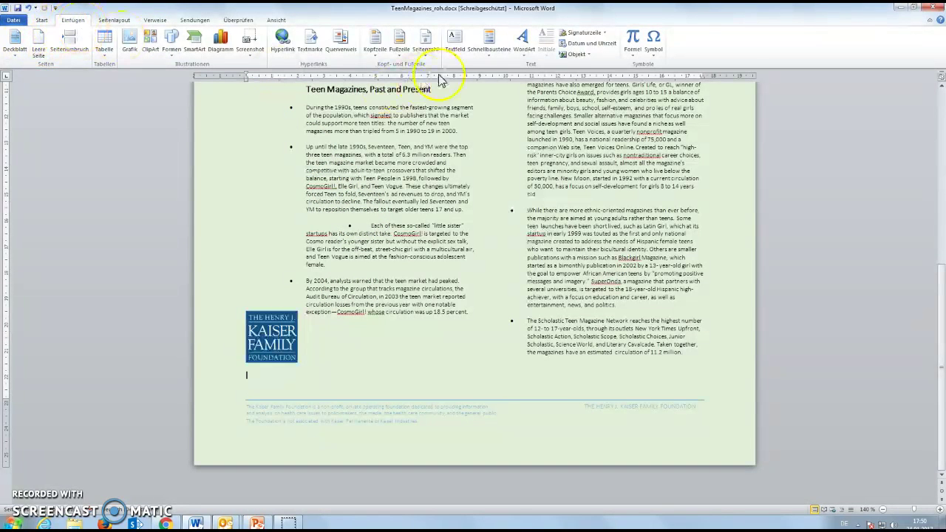
pyautogui.click(454, 52)
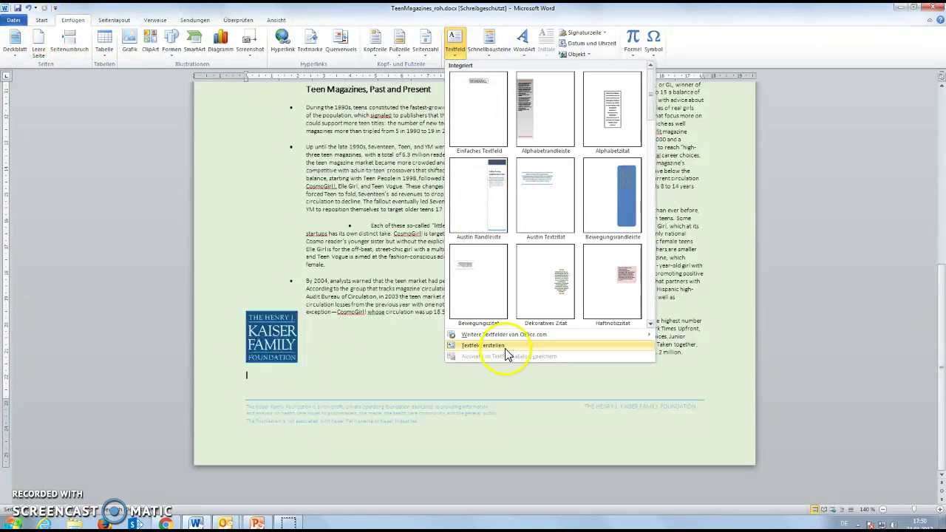
pyautogui.click(519, 348)
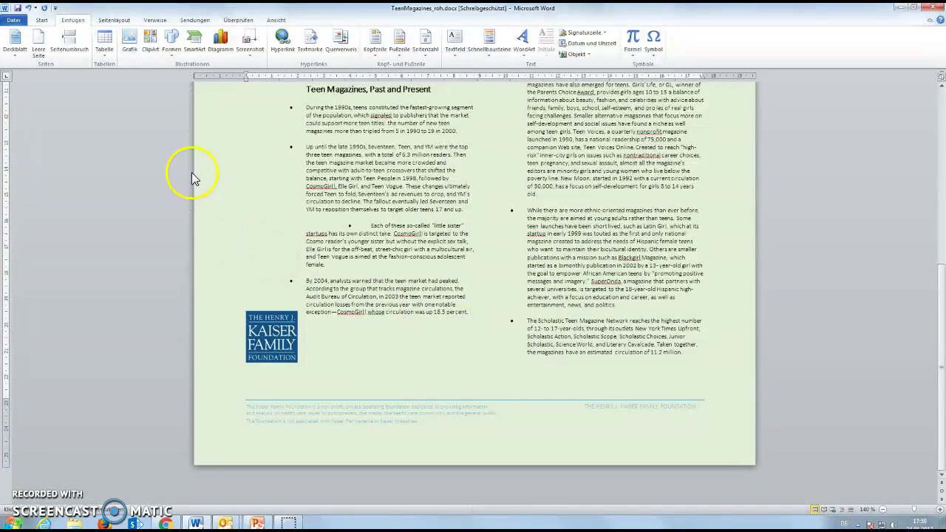
pyautogui.moveTo(208, 136); pyautogui.dragTo(263, 243)
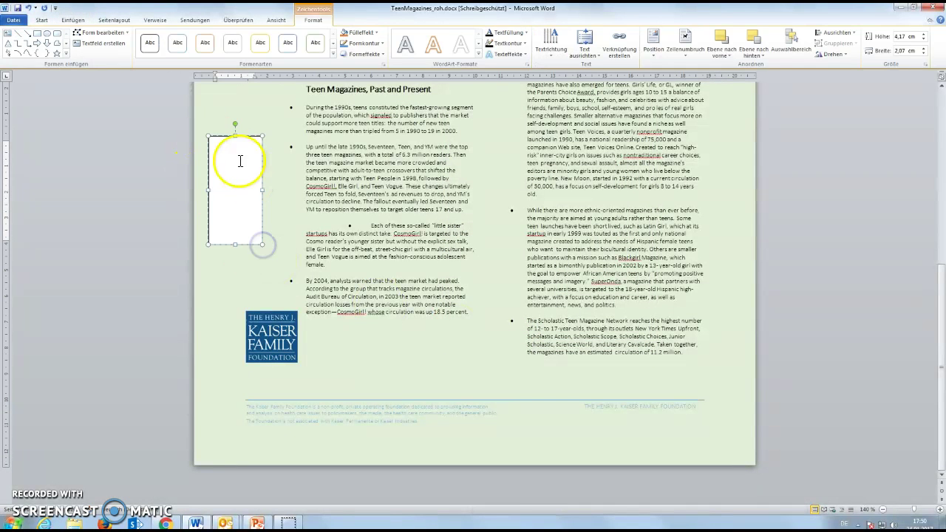
pyautogui.hotkey('ctrl', 'v')
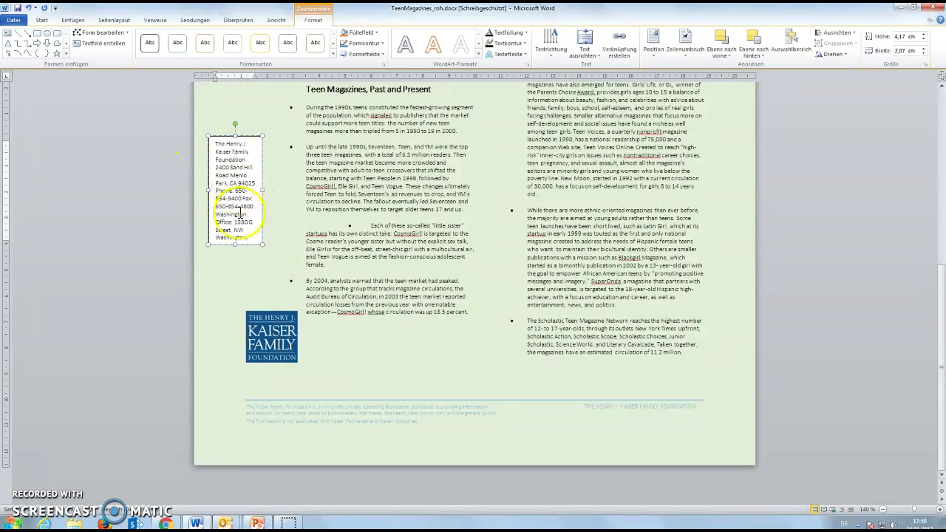
pyautogui.moveTo(262, 244); pyautogui.dragTo(277, 279)
pyautogui.click(249, 244)
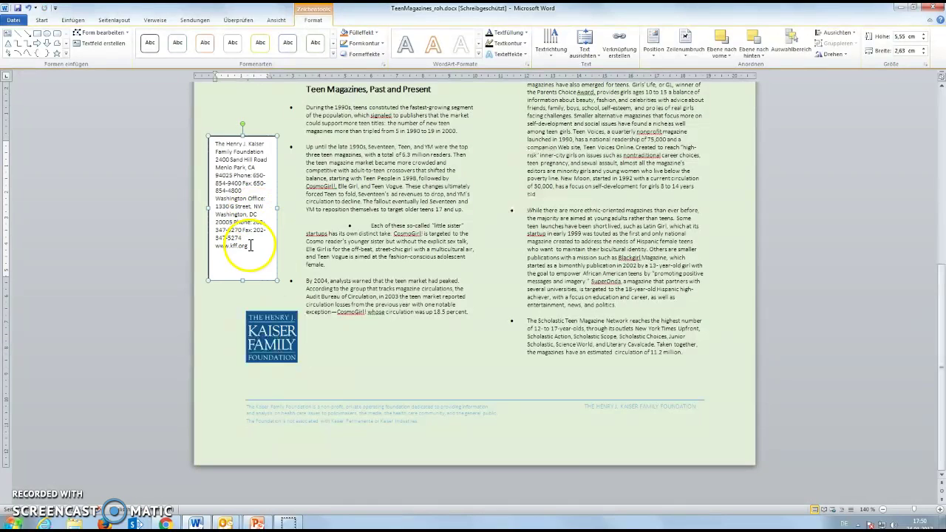
pyautogui.moveTo(250, 246); pyautogui.dragTo(215, 143)
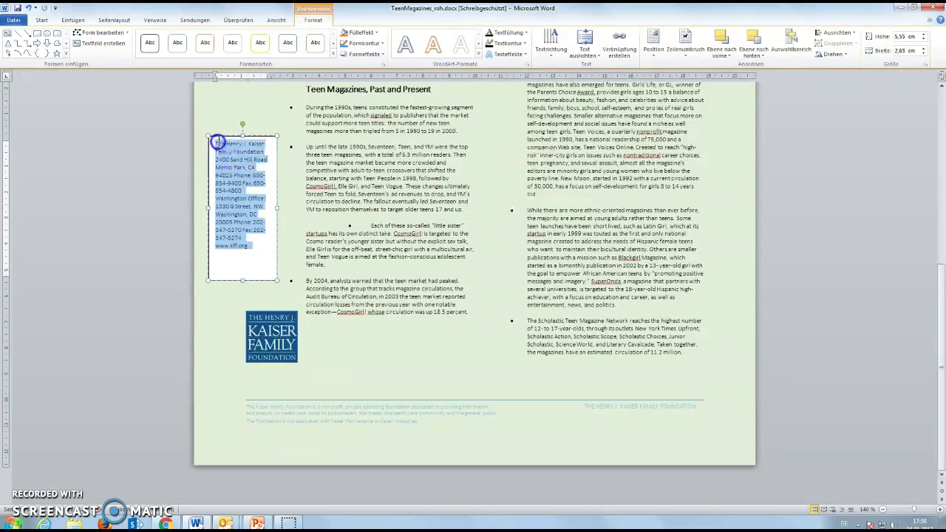
# Make the address text orange with 1.5 line spacing and lengthen the box
pyautogui.click(40, 22)
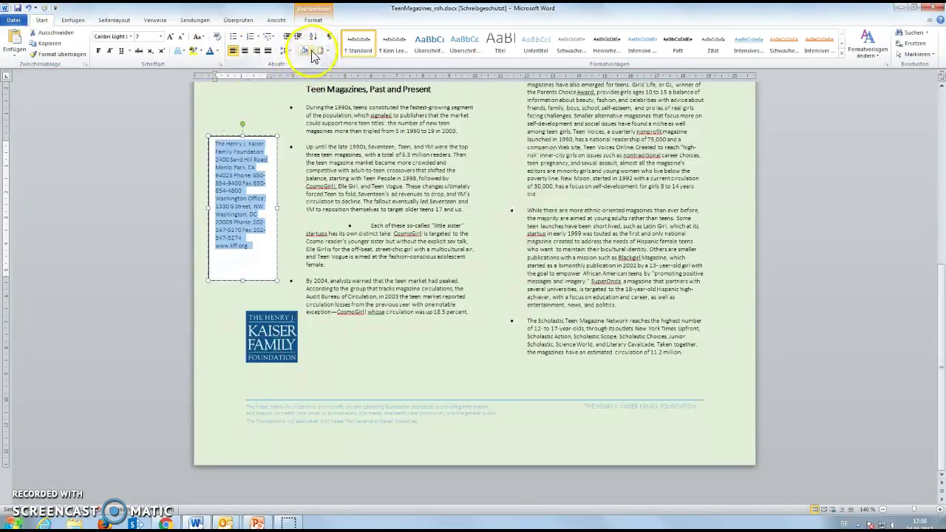
pyautogui.click(216, 52)
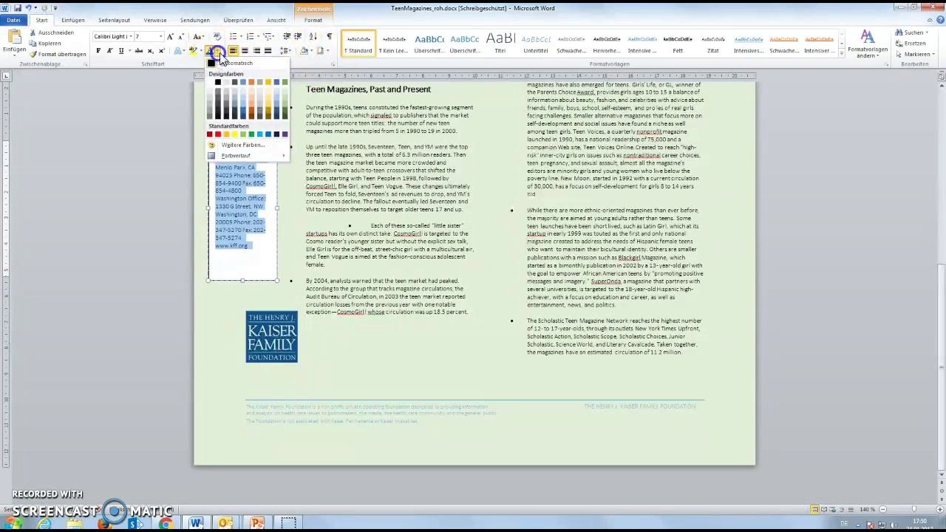
pyautogui.click(252, 82)
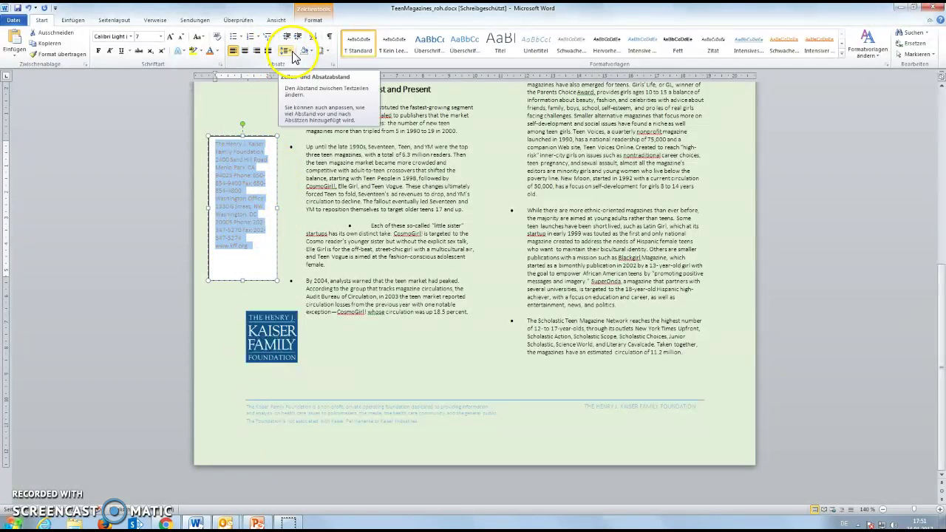
pyautogui.click(290, 51)
pyautogui.click(302, 91)
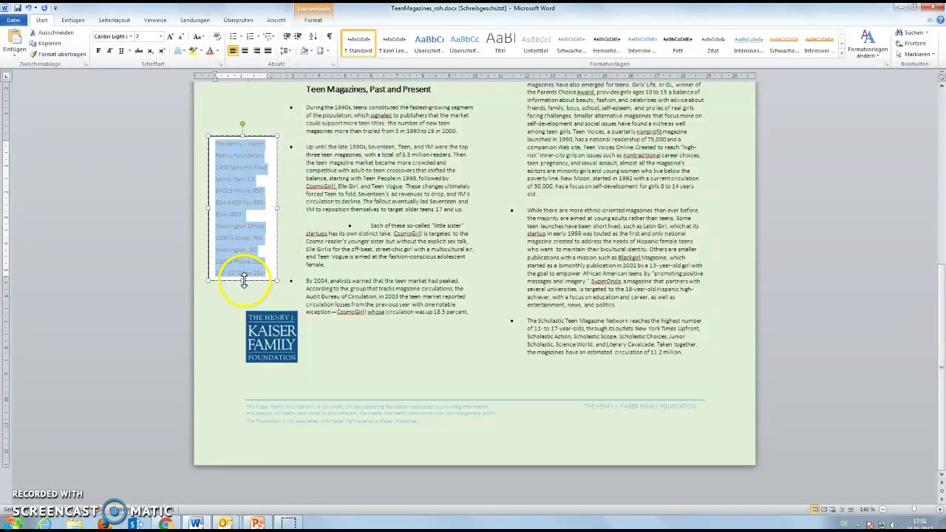
pyautogui.moveTo(244, 281); pyautogui.dragTo(245, 305)
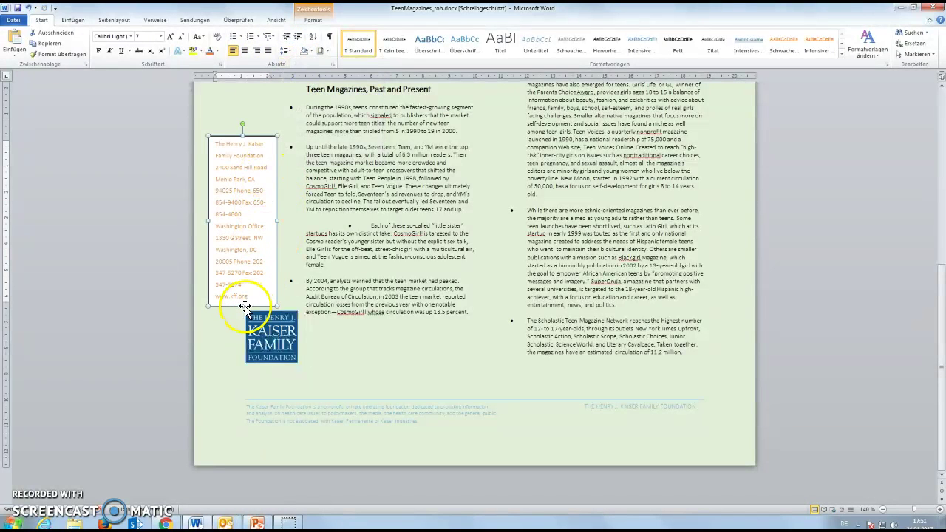
# Remove the text box's fill and border, then reposition it and the logo below
pyautogui.click(314, 20)
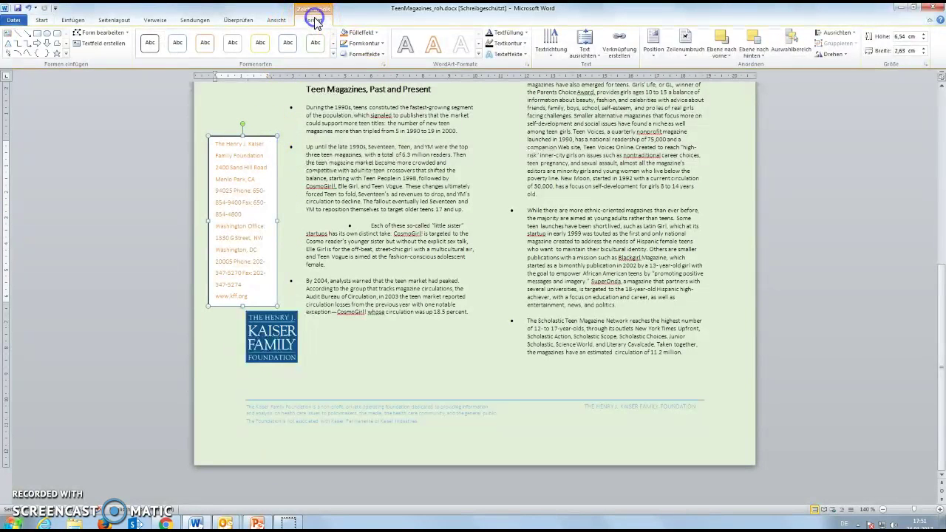
pyautogui.click(361, 32)
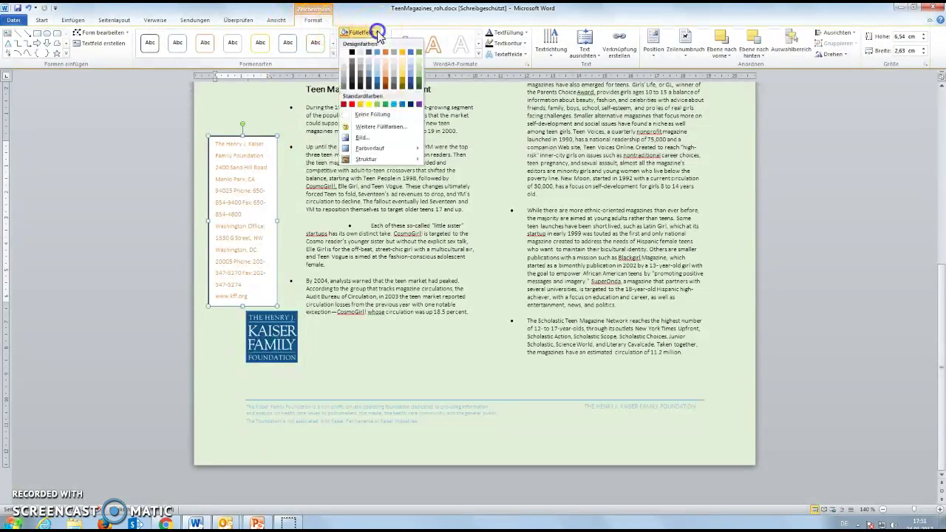
pyautogui.click(373, 115)
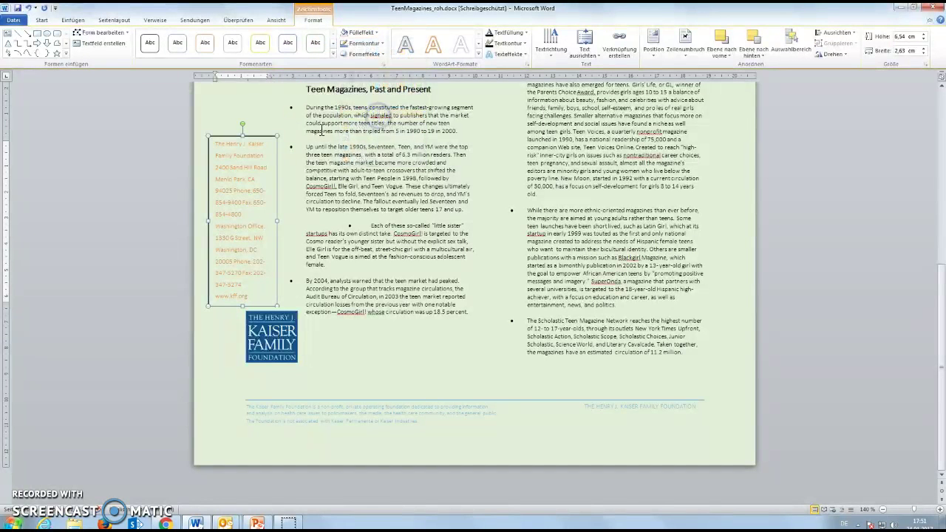
pyautogui.click(362, 42)
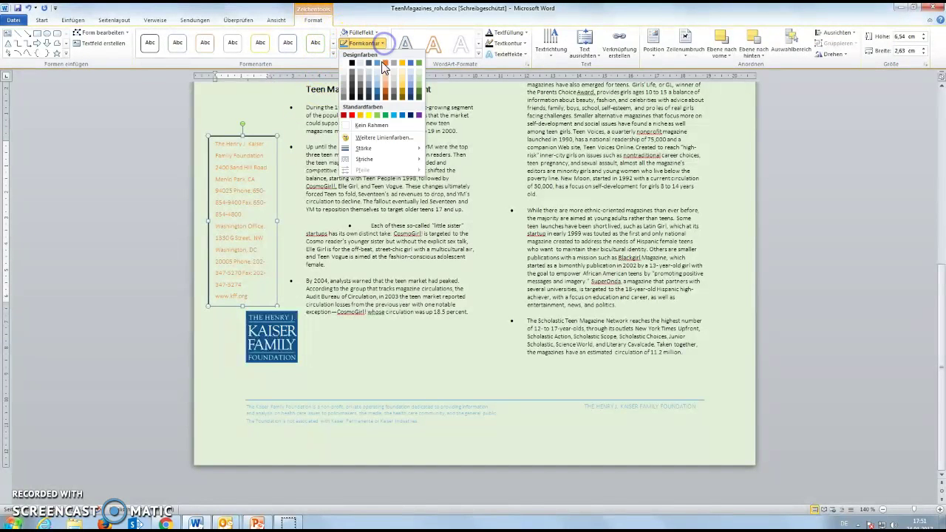
pyautogui.click(376, 125)
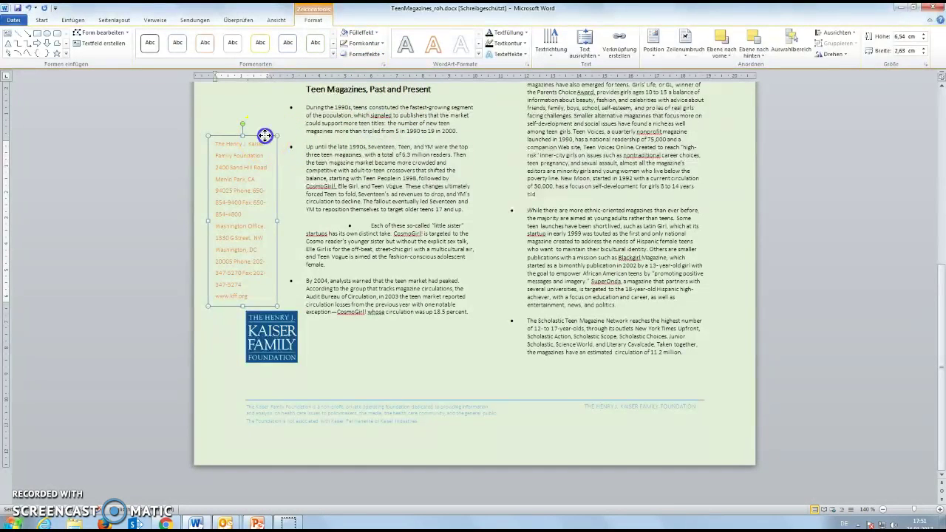
pyautogui.moveTo(263, 138); pyautogui.dragTo(275, 130)
pyautogui.moveTo(277, 338); pyautogui.dragTo(277, 363)
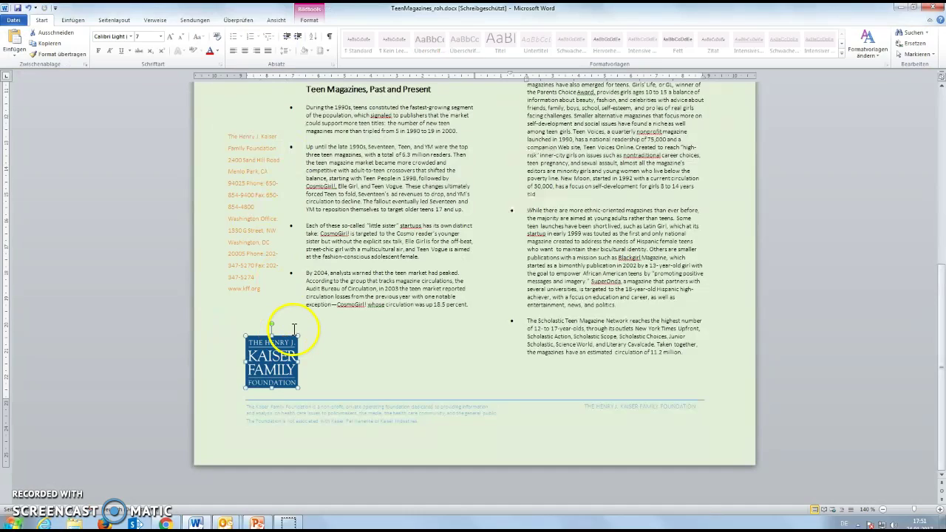
# Enlarge the top-right 'Fall 2004' date to font size 9 using Grow Font
pyautogui.scroll(3, 363, 250)
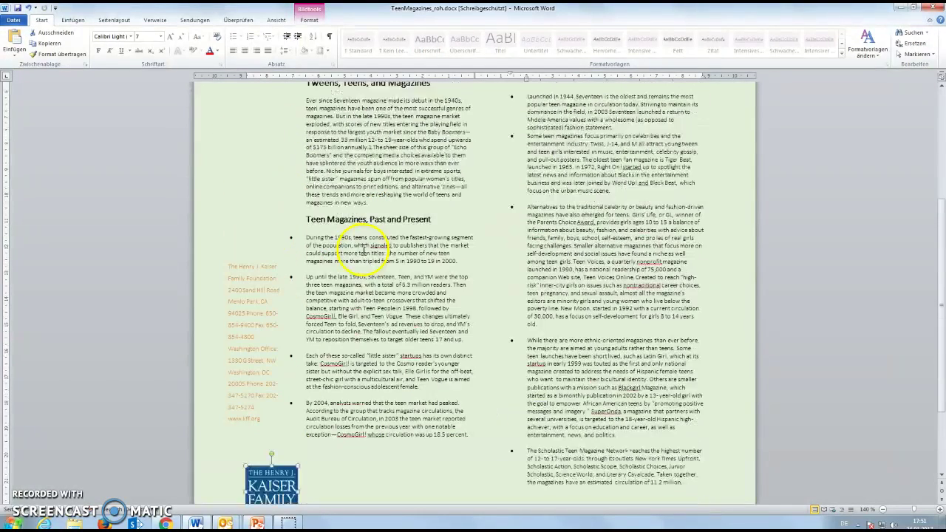
pyautogui.scroll(3, 358, 253)
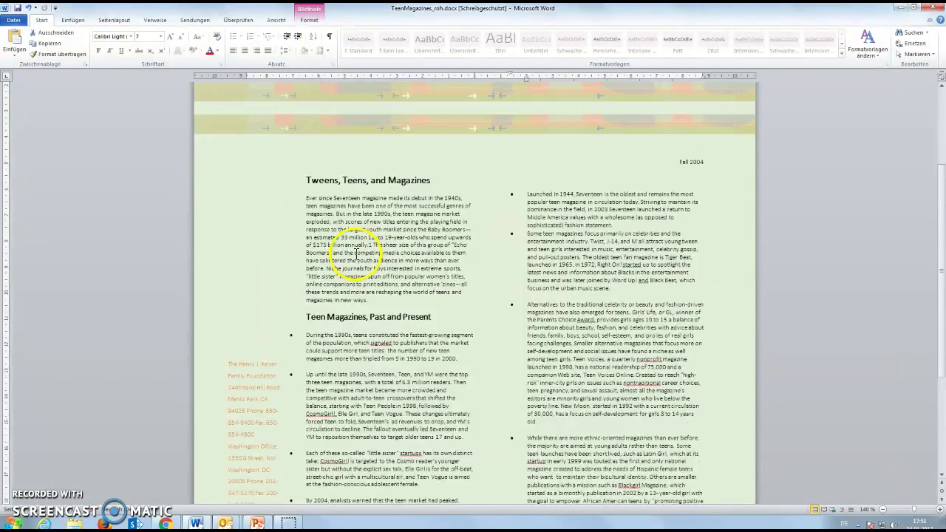
pyautogui.scroll(2, 355, 255)
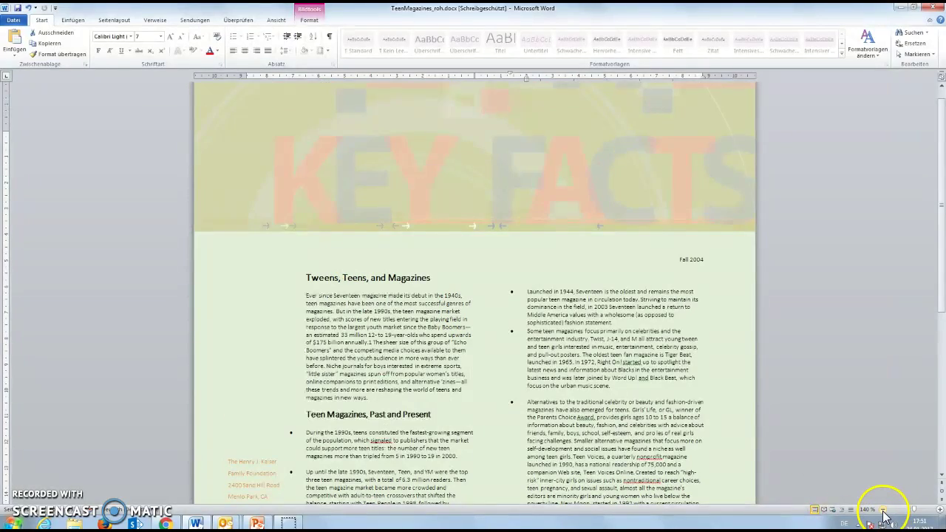
pyautogui.click(883, 509)
pyautogui.click(883, 509)
pyautogui.click(883, 509)
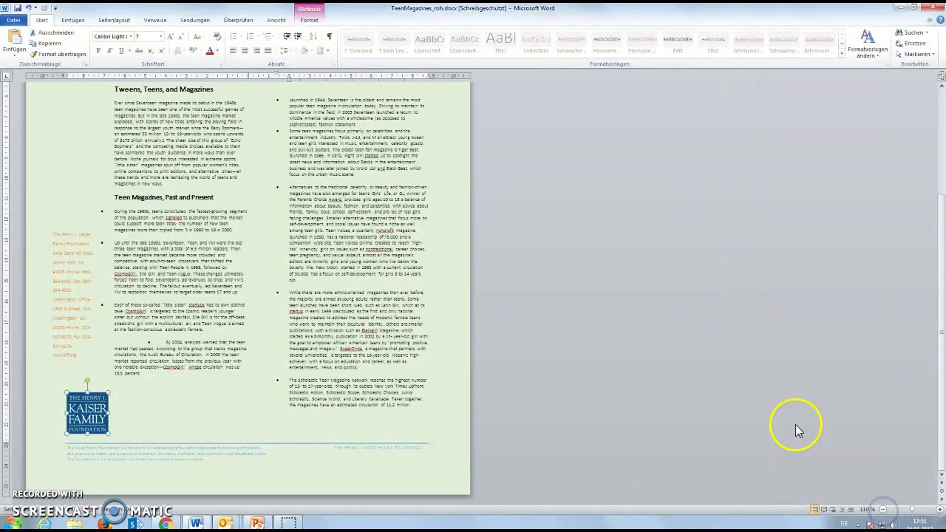
pyautogui.scroll(3, 521, 521)
pyautogui.scroll(-1, 534, 433)
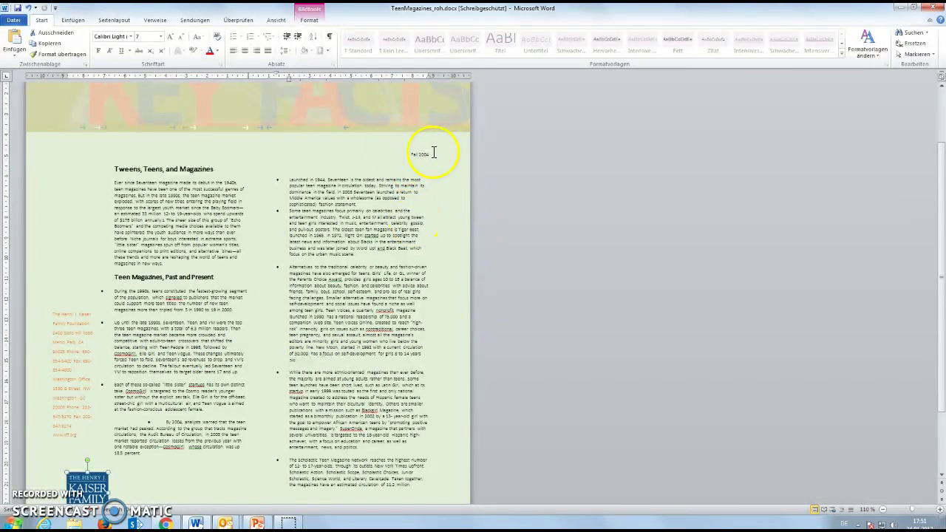
pyautogui.click(170, 37)
pyautogui.click(171, 37)
pyautogui.click(359, 238)
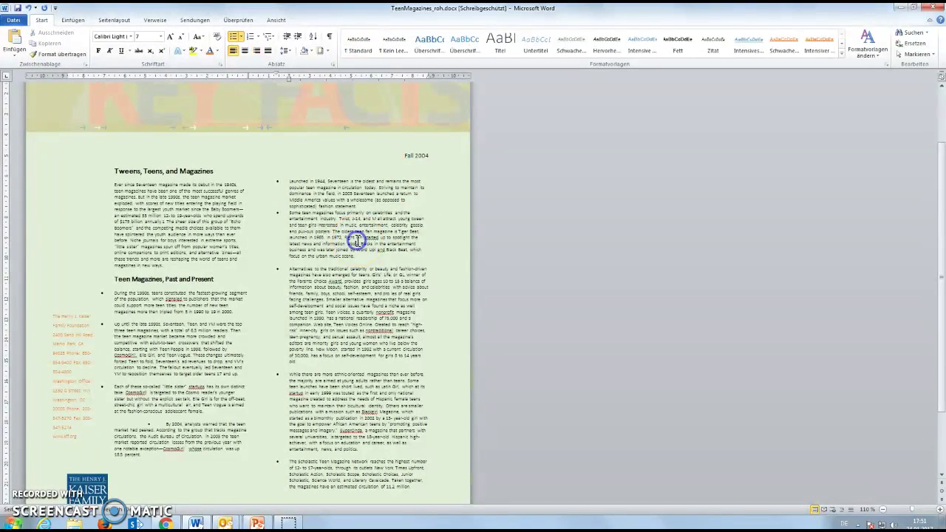
pyautogui.scroll(2, 357, 240)
pyautogui.scroll(-2, 357, 240)
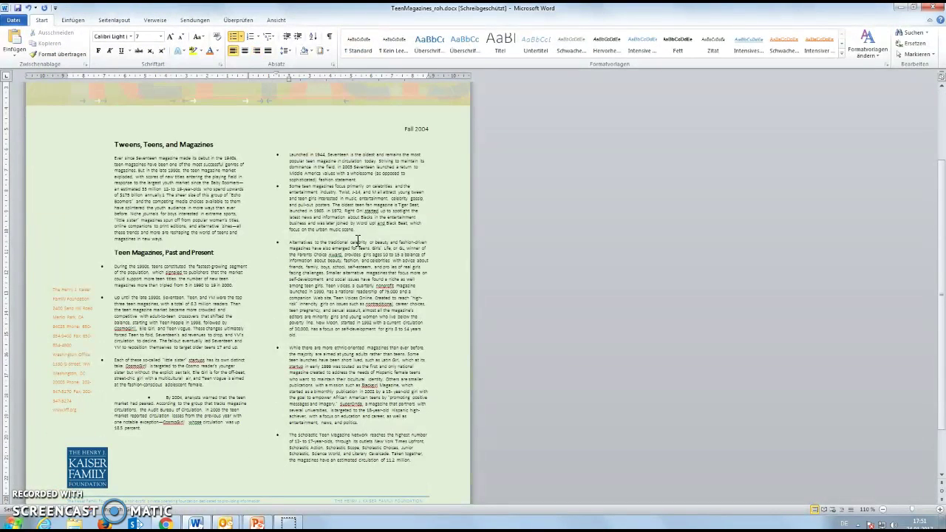